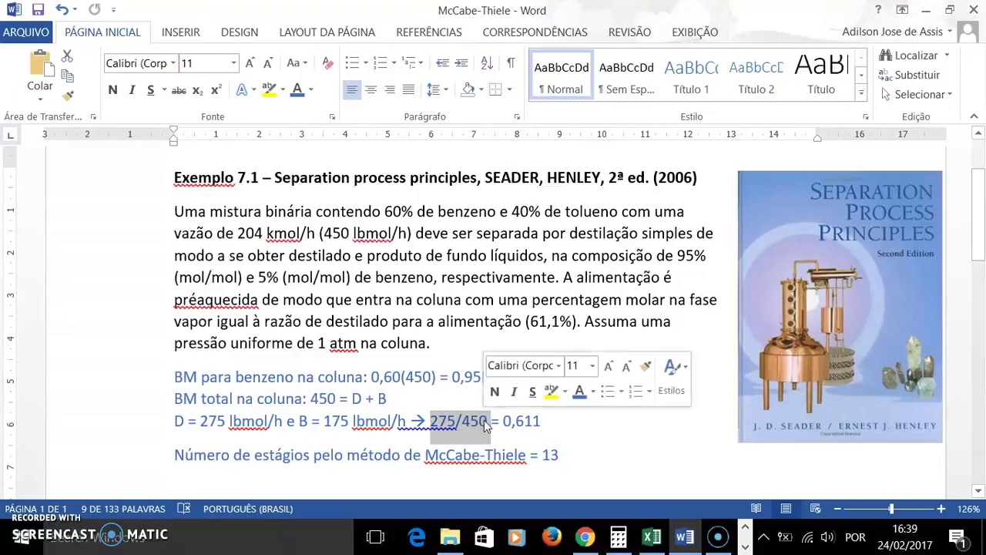
Switch from the Word problem statement to the COFE flowsheet window.
{"action": "left_click", "coordinate": [546, 421]}
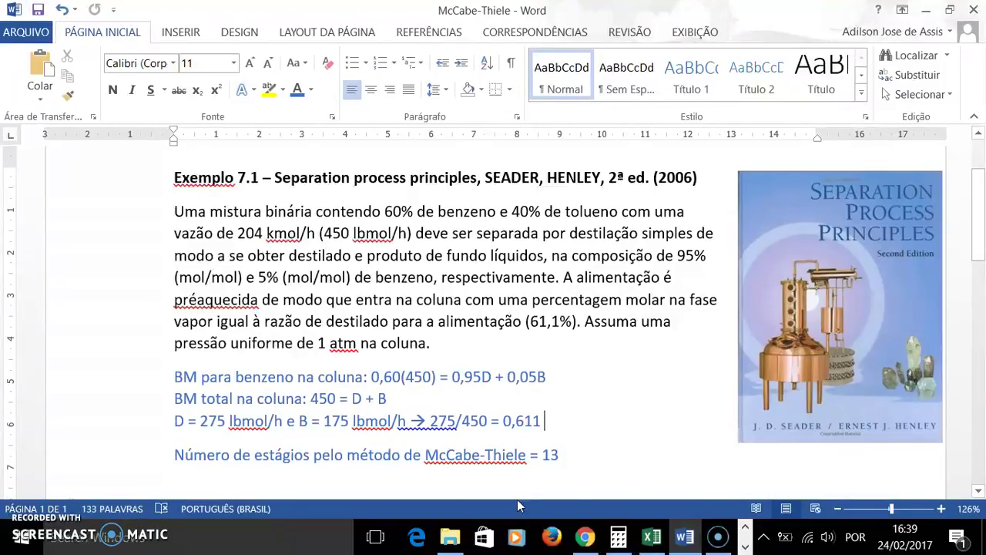
{"action": "left_click", "coordinate": [375, 537]}
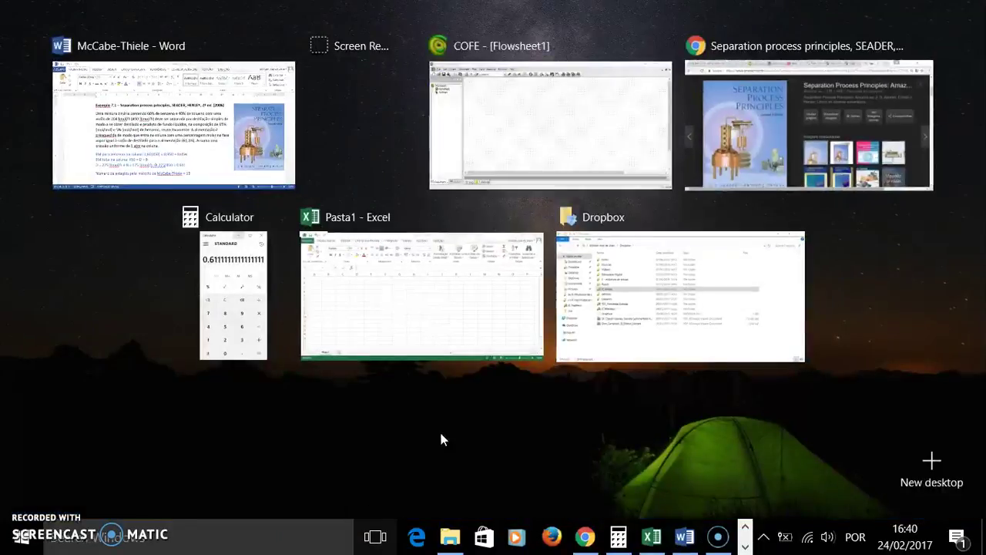
{"action": "left_click", "coordinate": [548, 152]}
Add the C1_C2 (EOS) property package from TEA (CAPE-OPEN 1.1) to the flowsheet and assign it to the default stream type.
{"action": "left_click", "coordinate": [77, 51]}
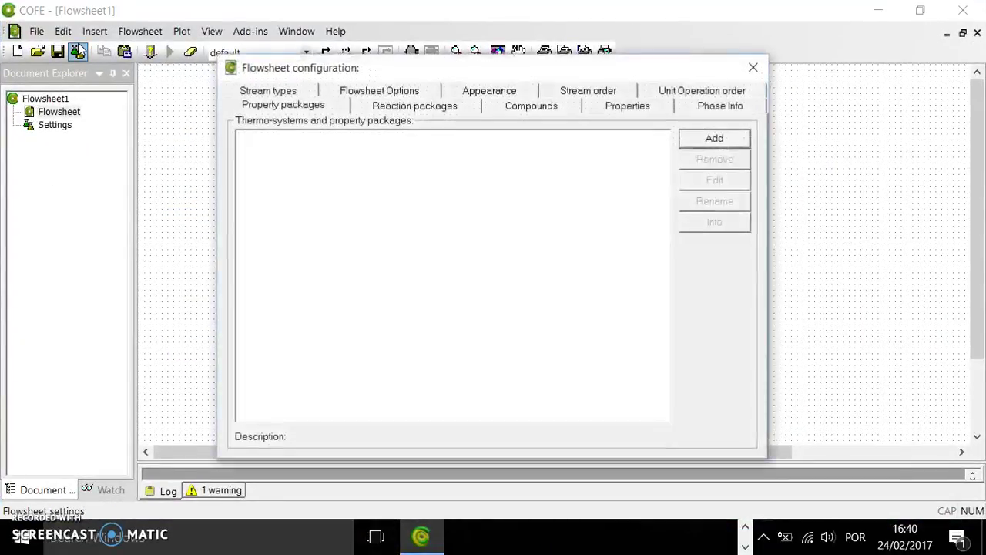
{"action": "left_click", "coordinate": [697, 139]}
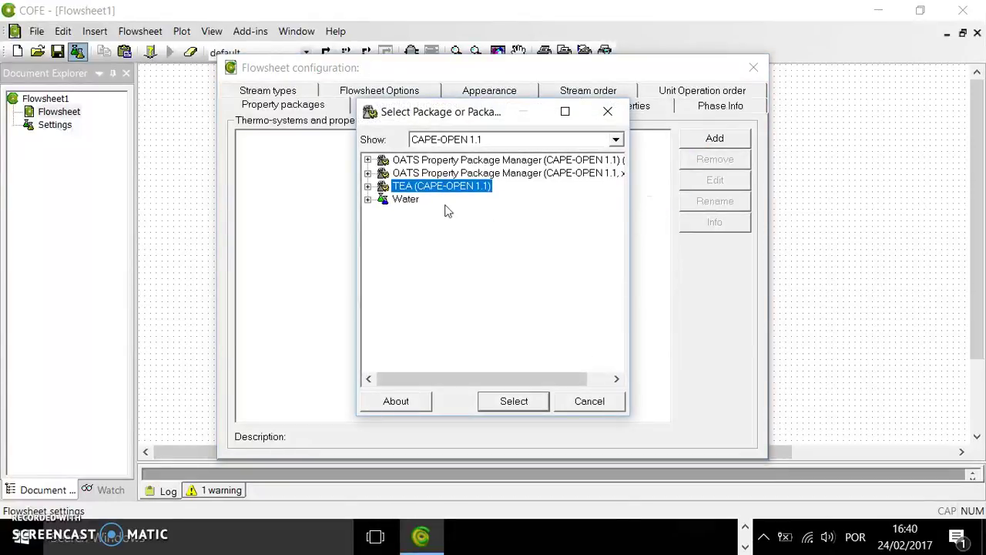
{"action": "left_click", "coordinate": [496, 404]}
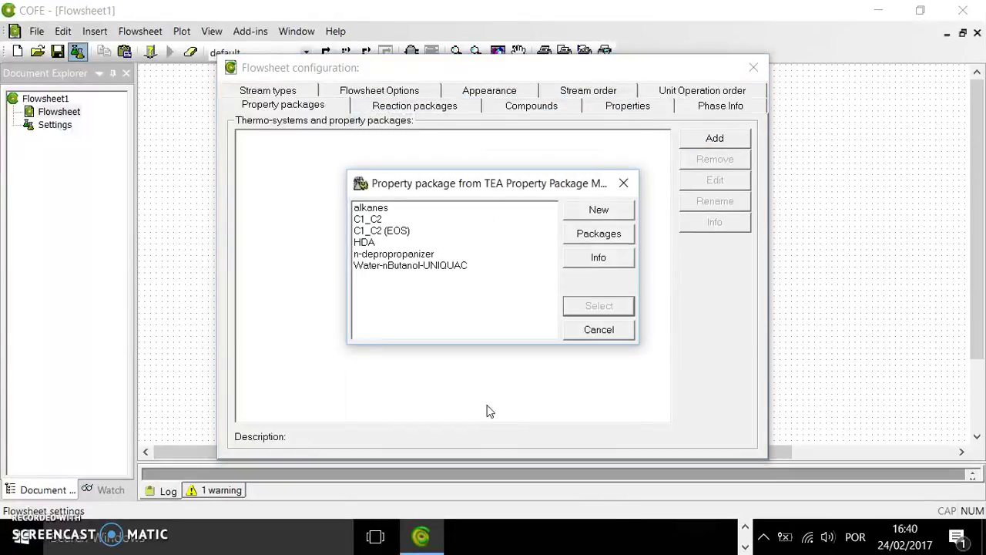
{"action": "left_click", "coordinate": [386, 232]}
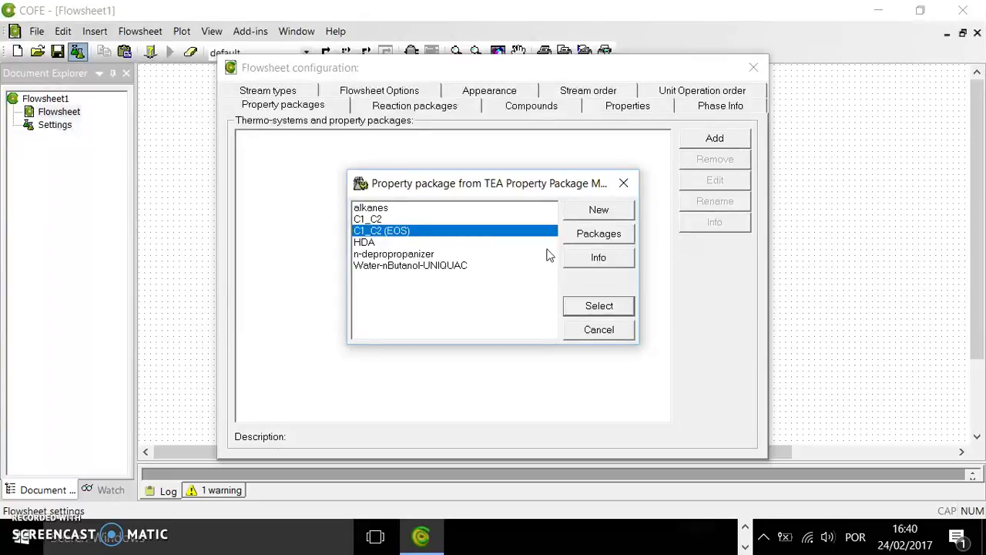
{"action": "left_click", "coordinate": [599, 305]}
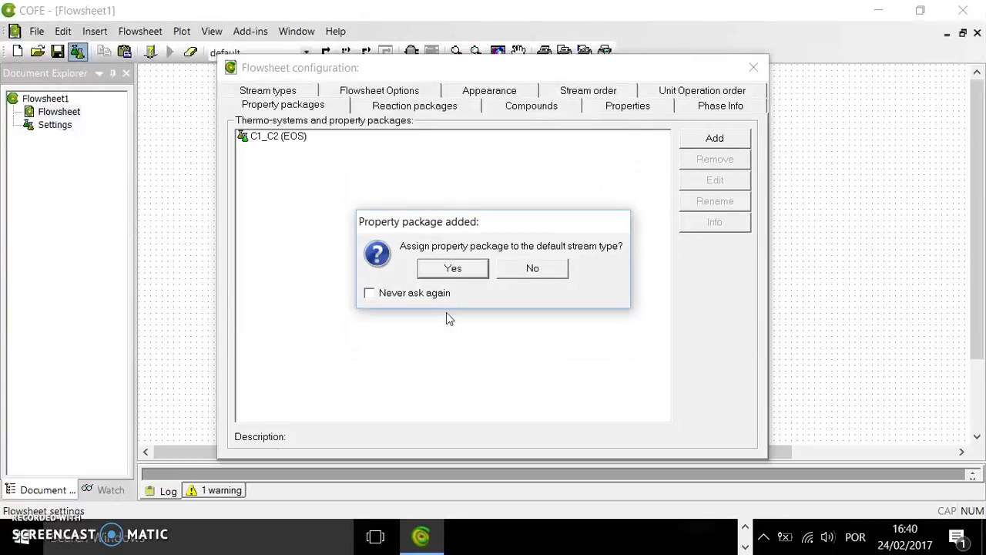
{"action": "left_click", "coordinate": [467, 274]}
Edit the C1_C2 (EOS) package definition and delete its compounds Methane and Ethane.
{"action": "left_click", "coordinate": [286, 139]}
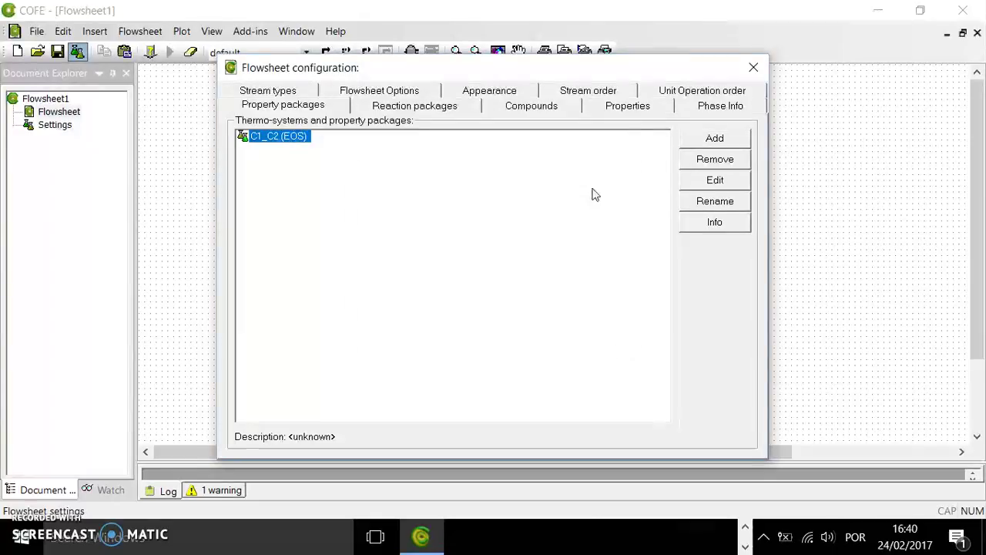
{"action": "left_click", "coordinate": [718, 182]}
{"action": "left_click", "coordinate": [270, 222]}
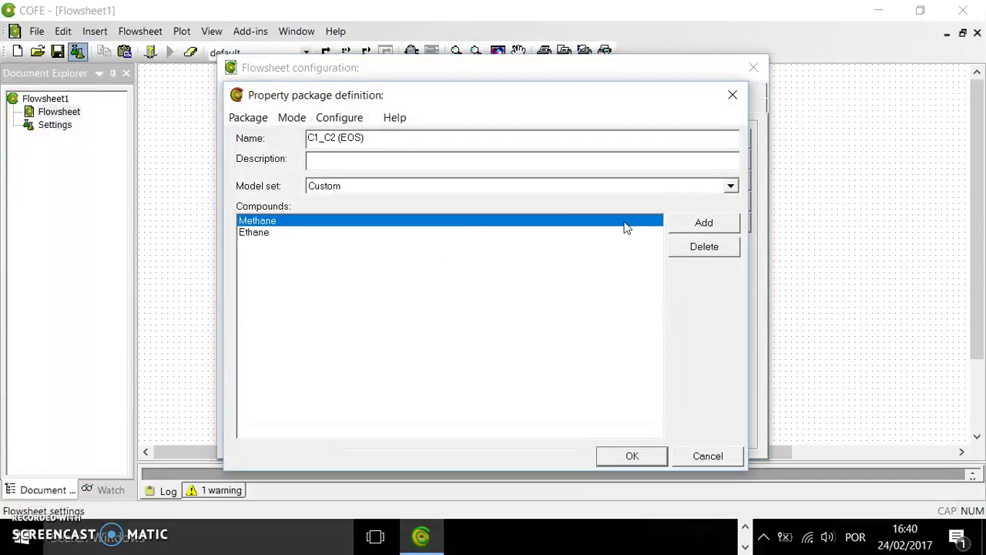
{"action": "left_click", "coordinate": [683, 247]}
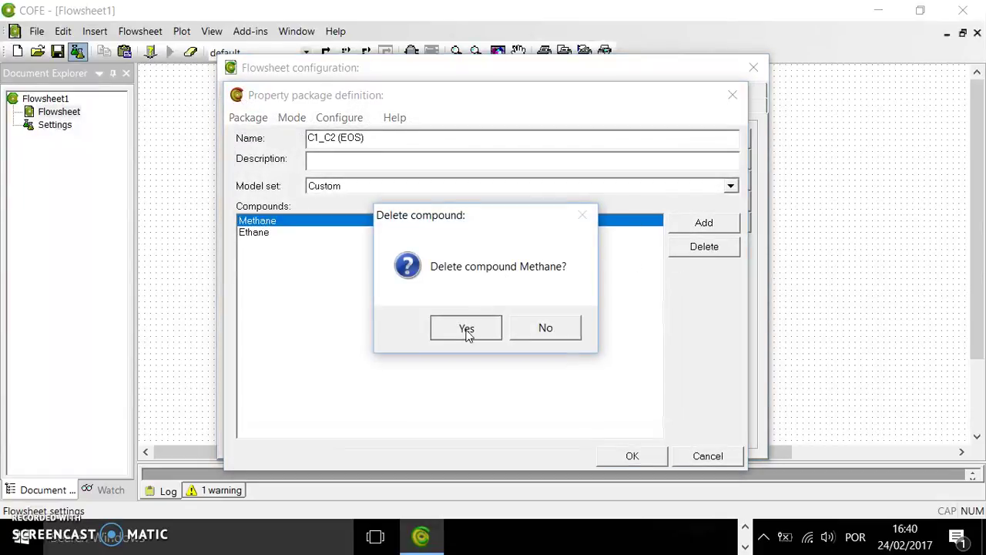
{"action": "left_click", "coordinate": [466, 330]}
{"action": "left_click", "coordinate": [311, 229]}
{"action": "left_click", "coordinate": [696, 251]}
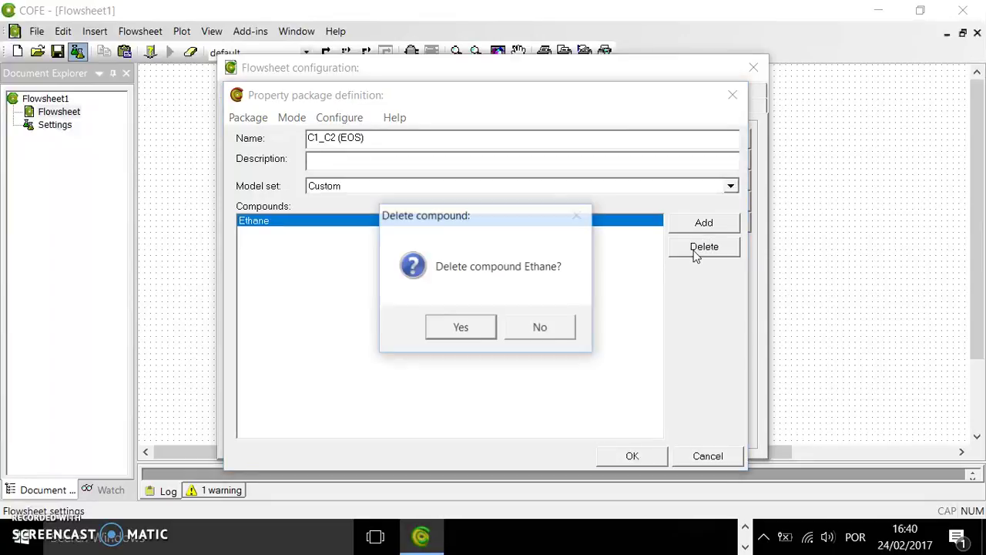
{"action": "left_click", "coordinate": [464, 326]}
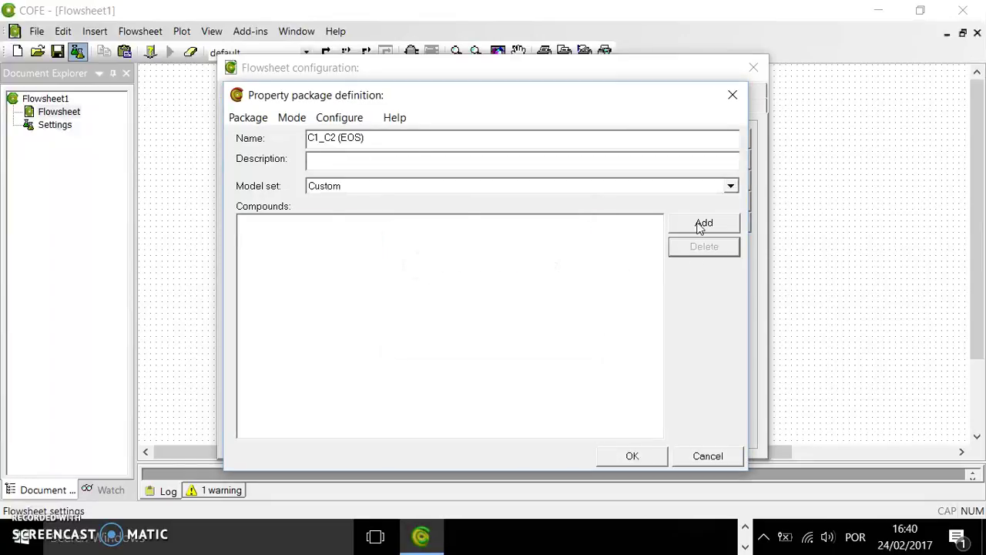
Filter the compound database by "benzene" and add Benzene (C6H6) to the property package.
{"action": "left_click", "coordinate": [705, 222]}
{"action": "type", "text": "bezene"}
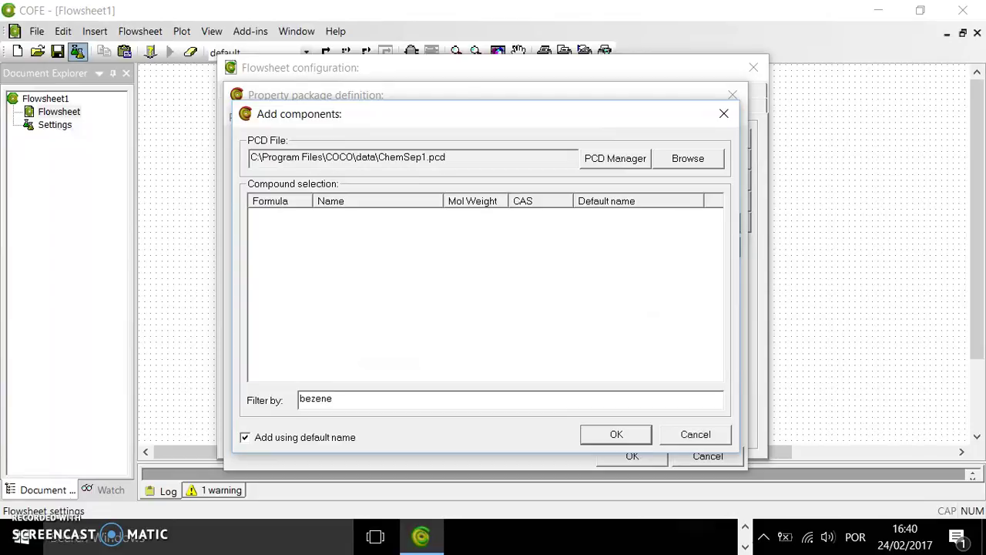
{"action": "key", "text": "BackSpace"}
{"action": "key", "text": "BackSpace"}
{"action": "key", "text": "BackSpace"}
{"action": "key", "text": "BackSpace"}
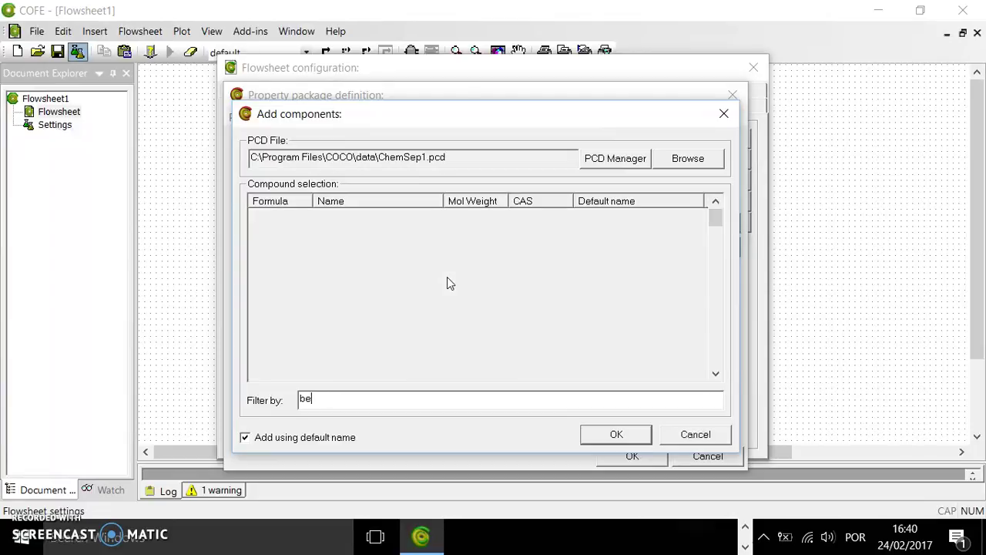
{"action": "type", "text": "nzene"}
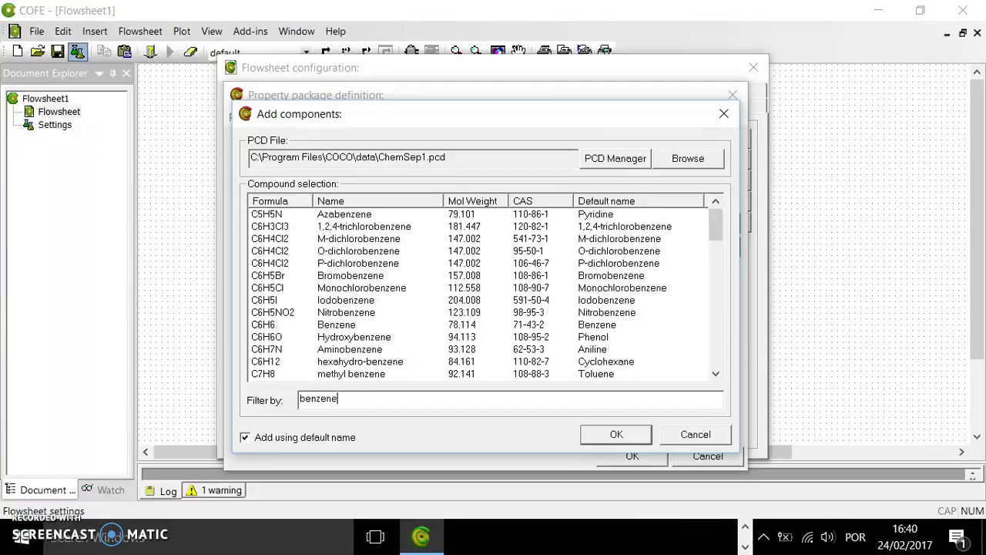
{"action": "left_click", "coordinate": [263, 316]}
{"action": "double_click", "coordinate": [264, 325]}
Filter the compound database by "toluene" and add Toluene (C7H8) to the property package.
{"action": "left_click", "coordinate": [686, 227]}
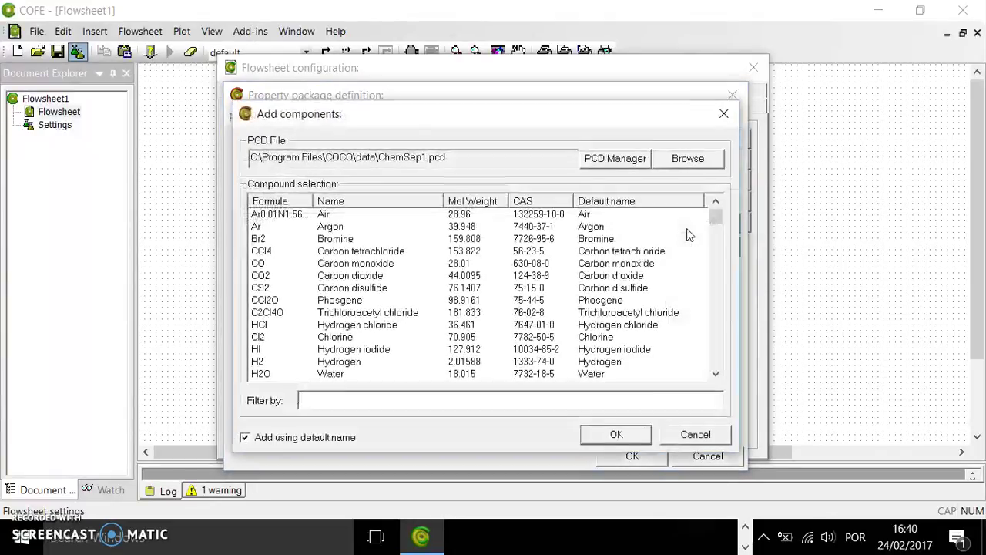
{"action": "type", "text": "to"}
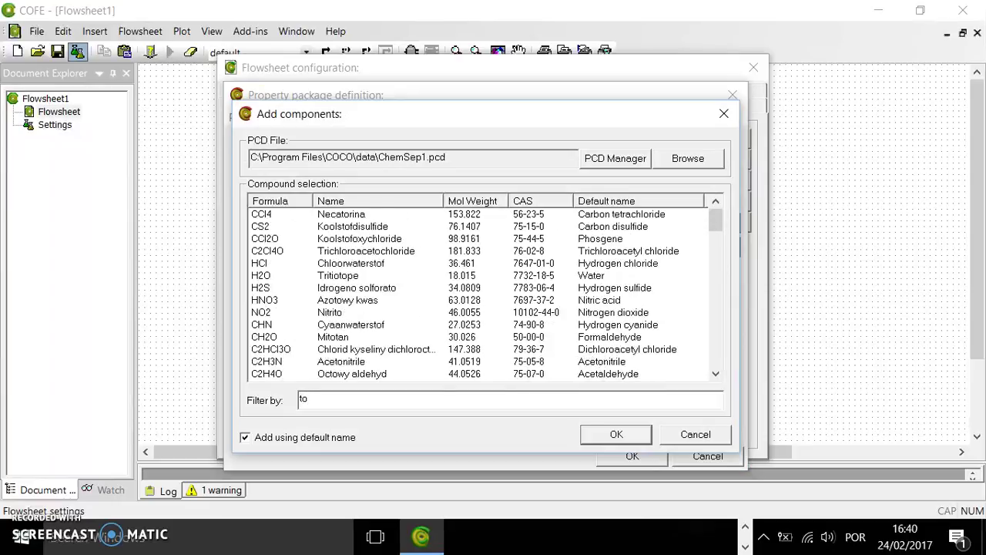
{"action": "type", "text": "luen"}
{"action": "key", "text": "Tab"}
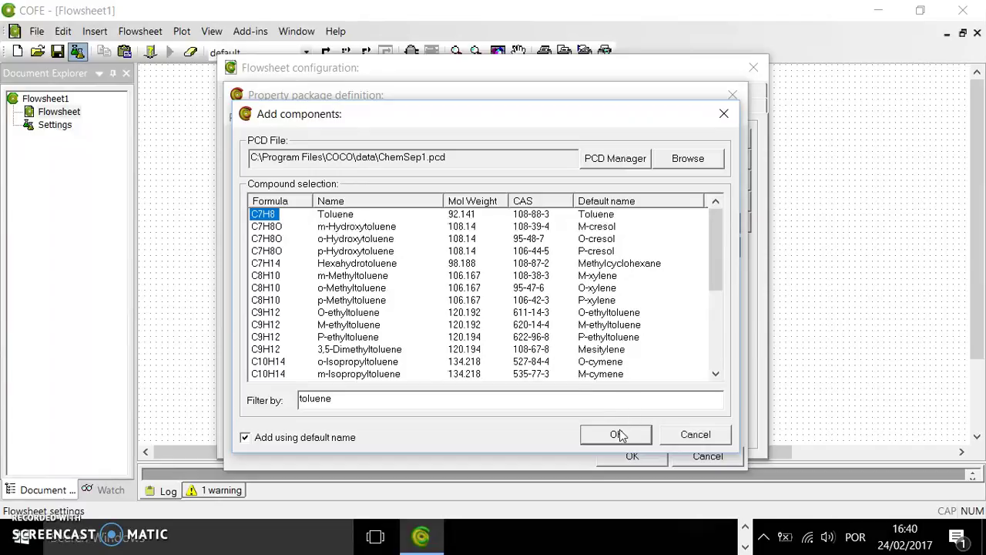
{"action": "left_click", "coordinate": [619, 434]}
Switch the package definition to advanced mode, review its property calculation models, and accept the definition and flowsheet configuration.
{"action": "left_click", "coordinate": [292, 118]}
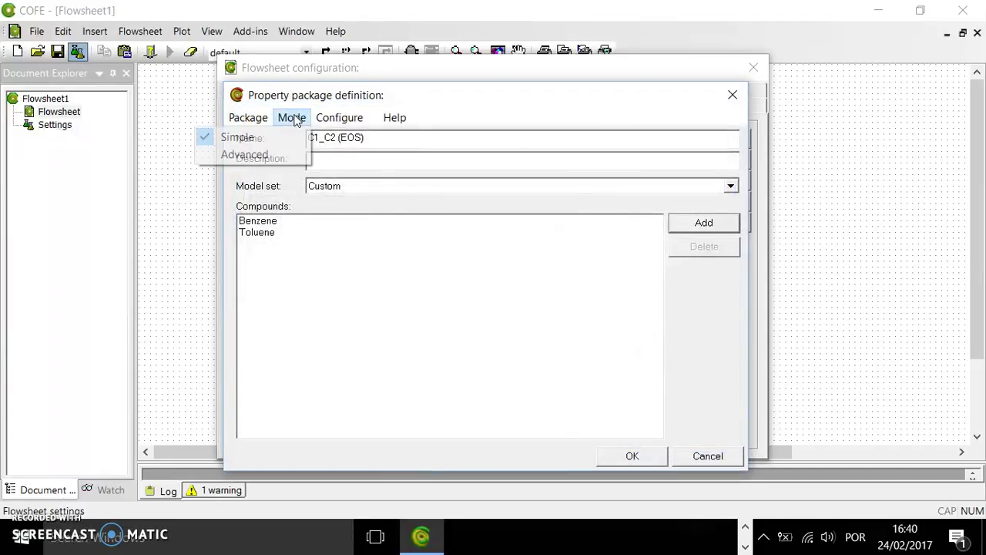
{"action": "left_click", "coordinate": [265, 152]}
{"action": "left_click", "coordinate": [351, 137]}
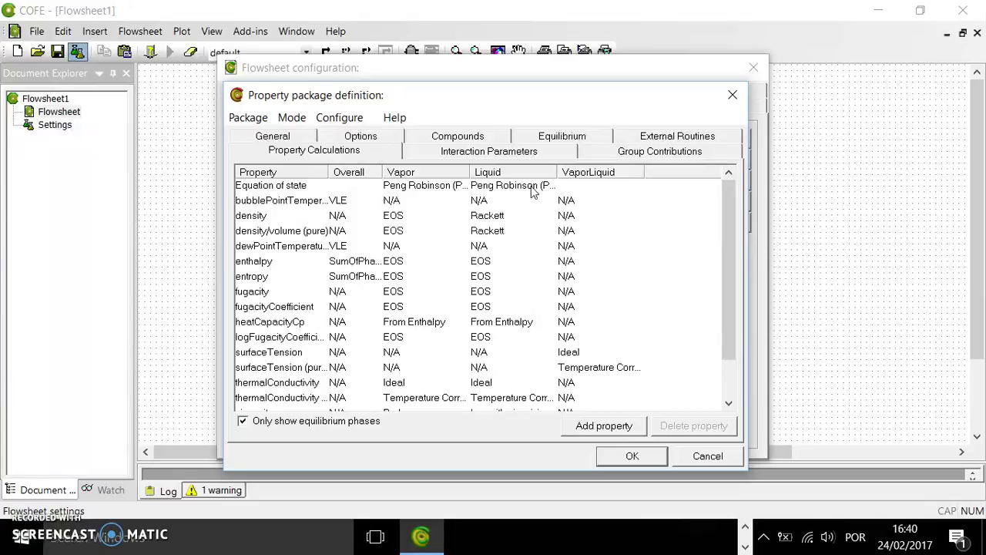
{"action": "left_click", "coordinate": [632, 456]}
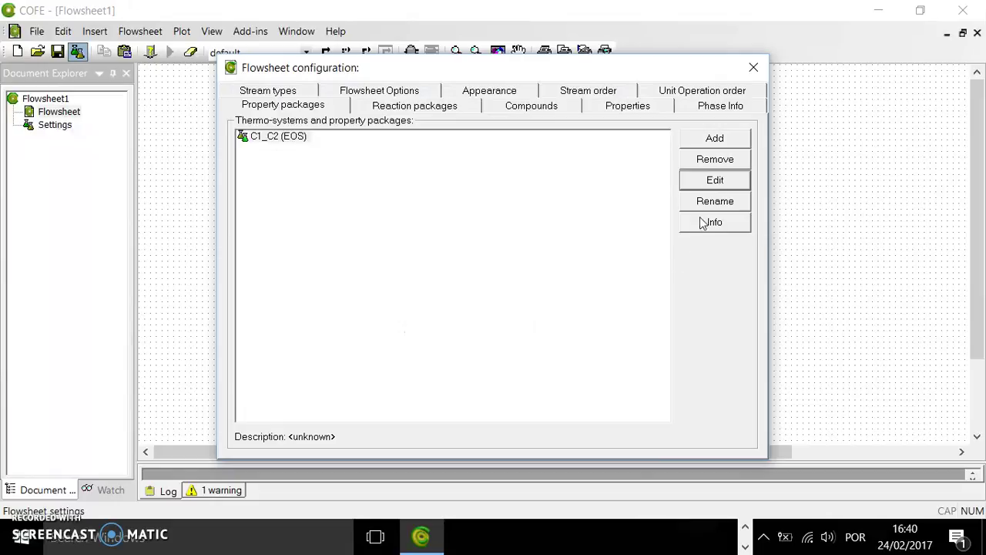
{"action": "left_click", "coordinate": [754, 67]}
Insert a short horizontal stream near the upper-left corner of the flowsheet.
{"action": "left_click", "coordinate": [325, 51]}
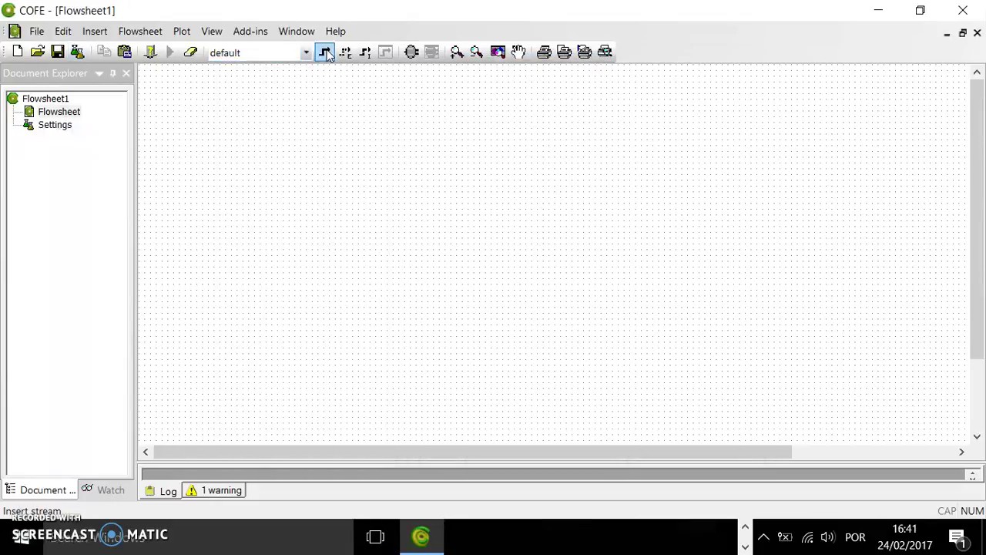
{"action": "left_click", "coordinate": [161, 132]}
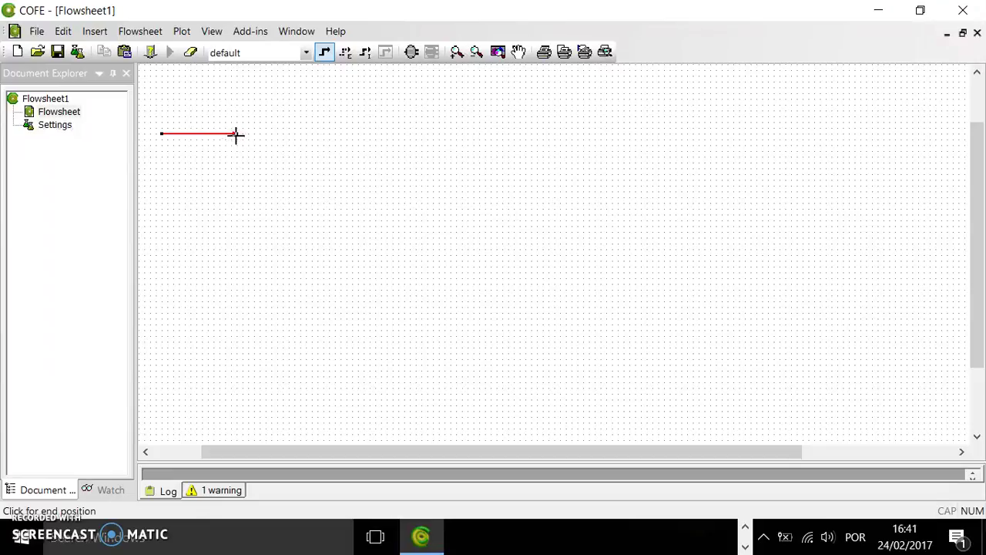
{"action": "left_click", "coordinate": [237, 134]}
Open stream 1's data and set its pressure to 1 atm and temperature to 50 °C.
{"action": "double_click", "coordinate": [218, 139]}
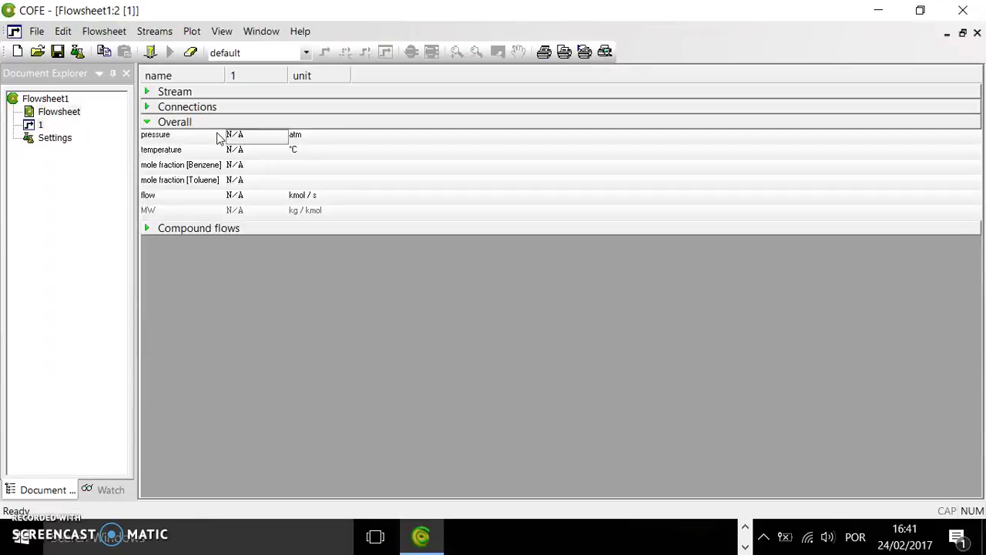
{"action": "left_click", "coordinate": [232, 135]}
{"action": "type", "text": "1"}
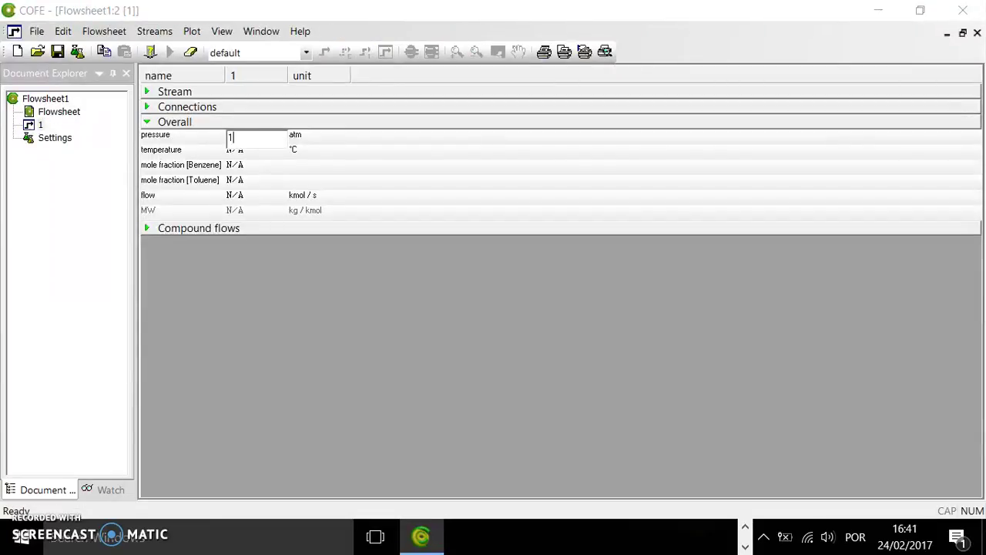
{"action": "key", "text": "Return"}
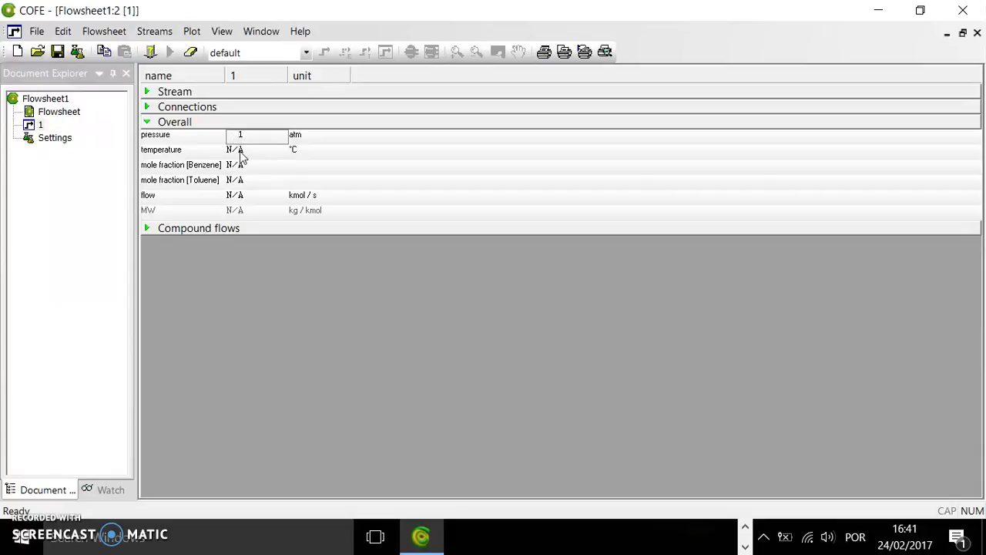
{"action": "left_click", "coordinate": [241, 151]}
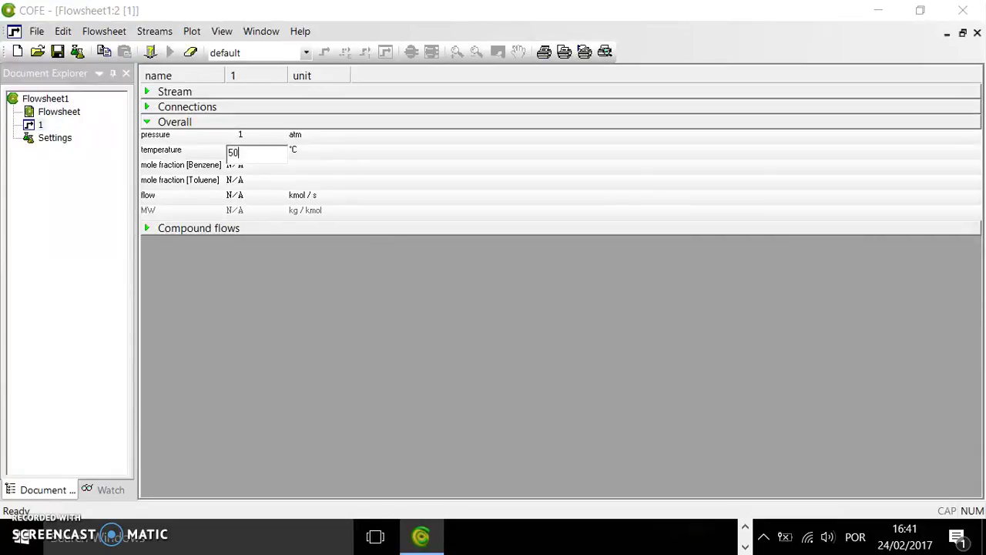
{"action": "key", "text": "Return"}
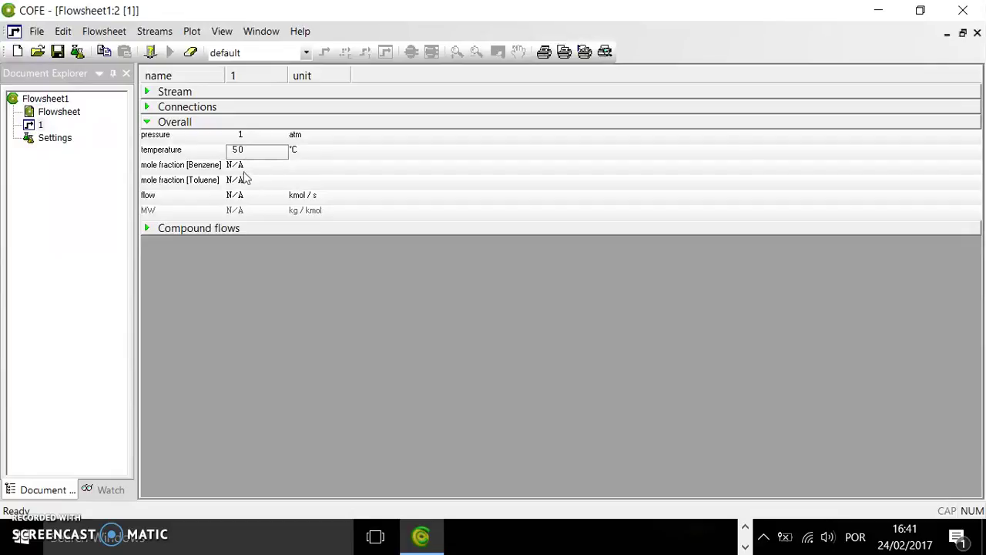
Set stream 1's benzene mole fraction to 0.60, keeping the composition on a mole basis.
{"action": "left_click", "coordinate": [242, 171]}
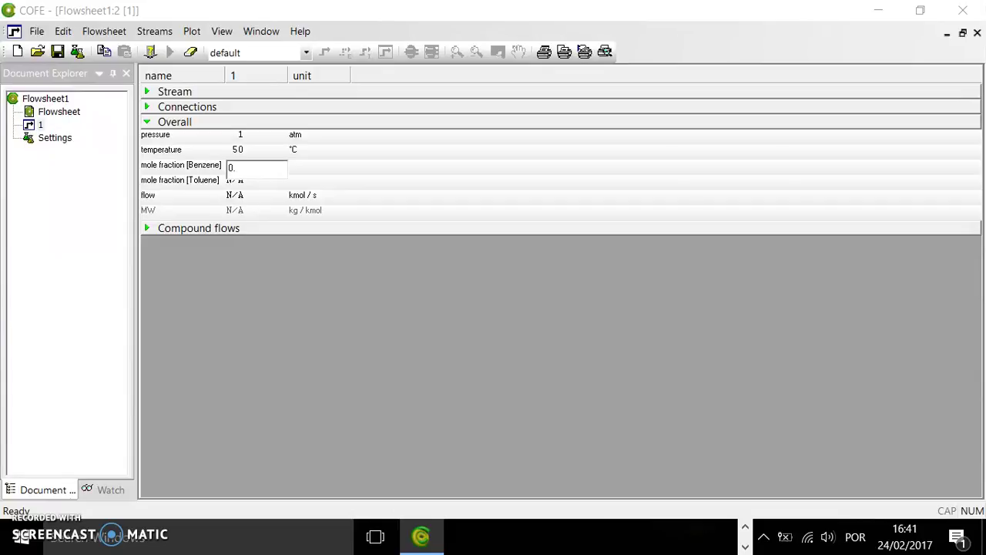
{"action": "type", "text": "0.60"}
{"action": "key", "text": "Return"}
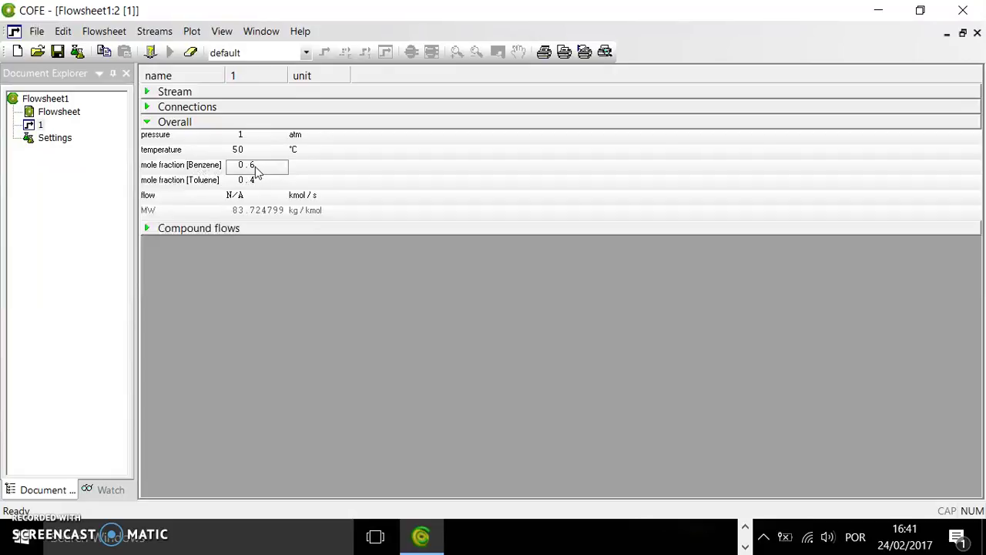
{"action": "right_click", "coordinate": [256, 167]}
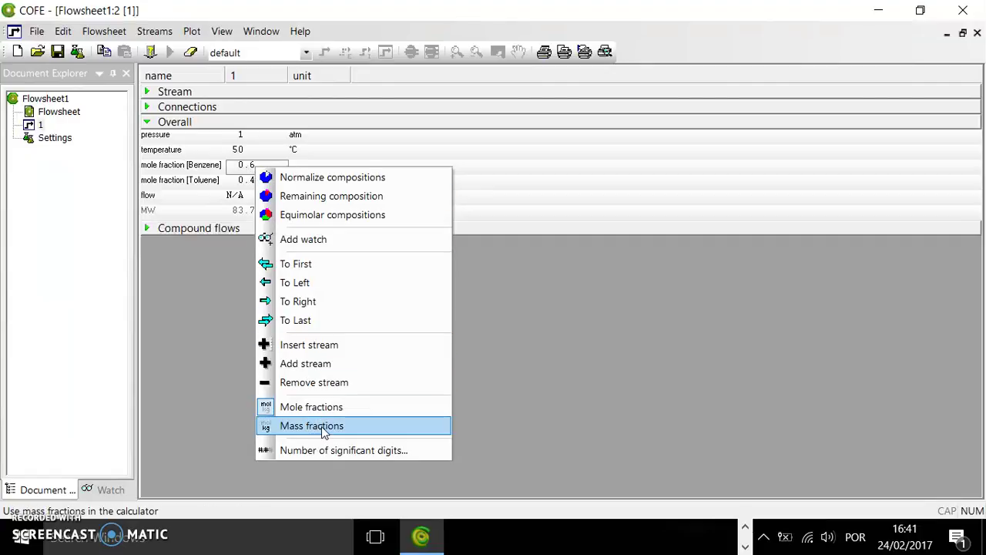
{"action": "left_click", "coordinate": [484, 198]}
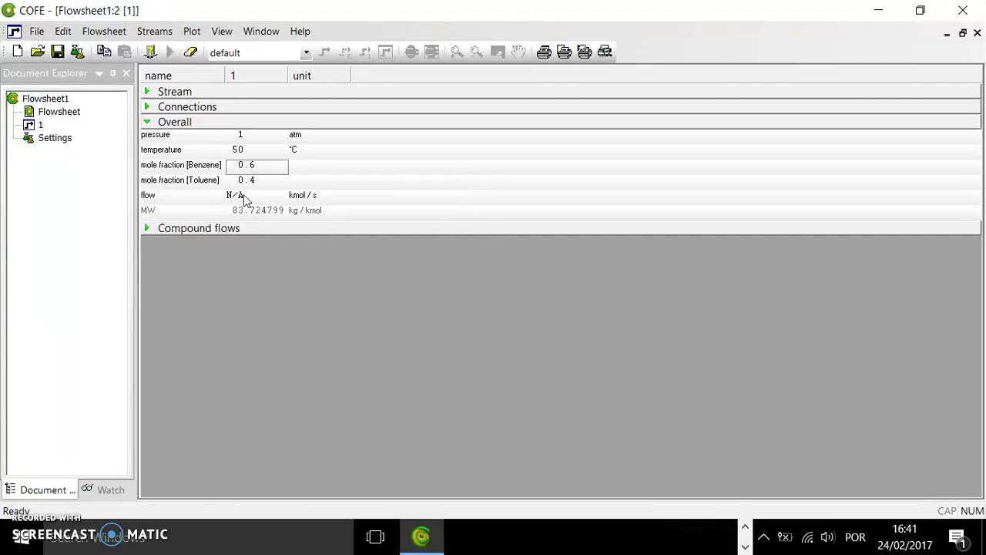
Change the unit of stream 1's flow to kmol / h.
{"action": "left_click", "coordinate": [233, 196]}
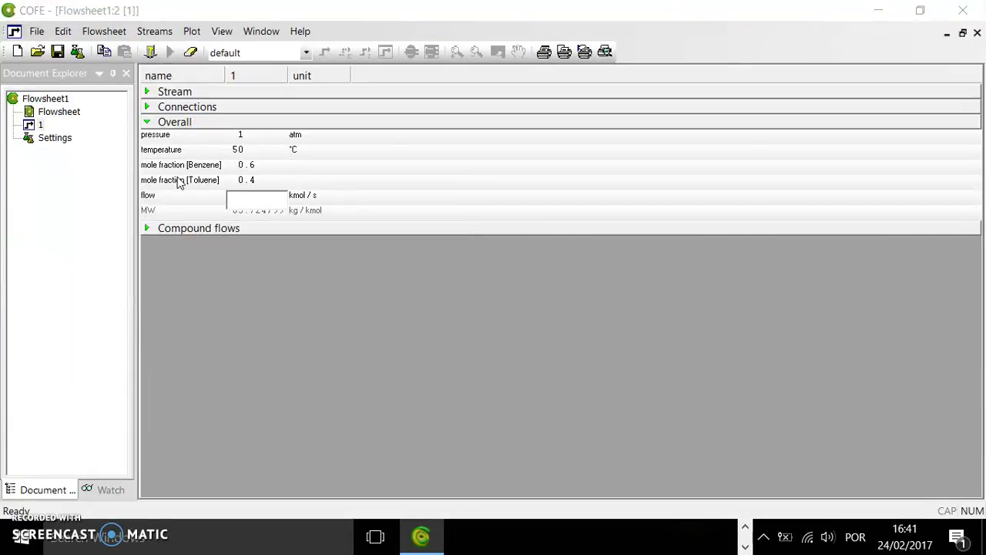
{"action": "left_click", "coordinate": [320, 201]}
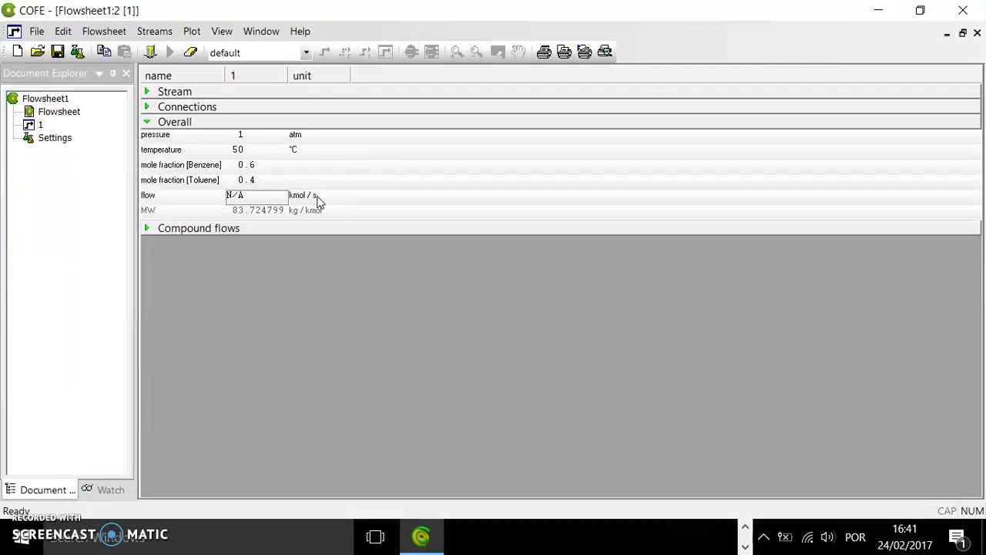
{"action": "left_click", "coordinate": [317, 198]}
{"action": "left_click", "coordinate": [329, 202]}
{"action": "left_click", "coordinate": [370, 229]}
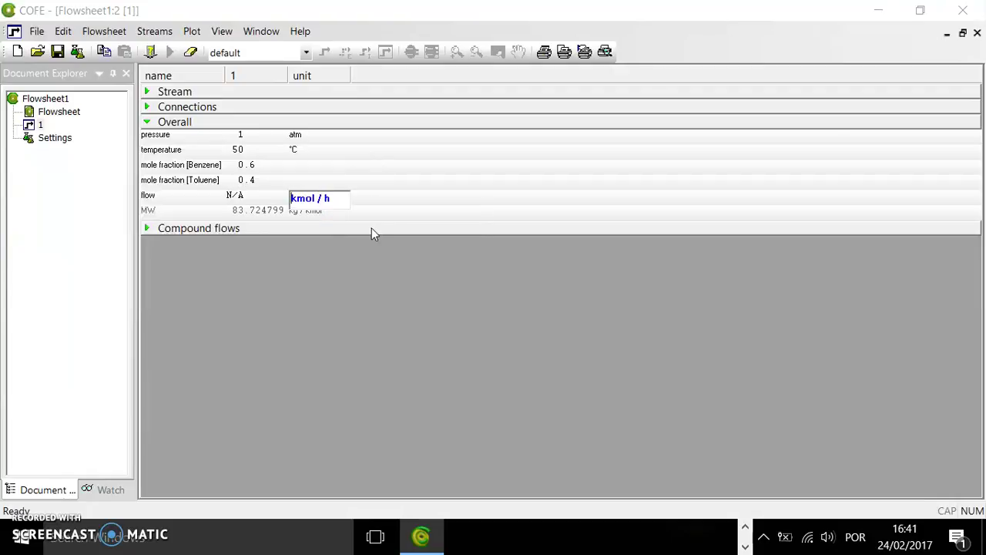
Set stream 1's flow to 204 kmol / h and show its phase fractions.
{"action": "left_click", "coordinate": [240, 198]}
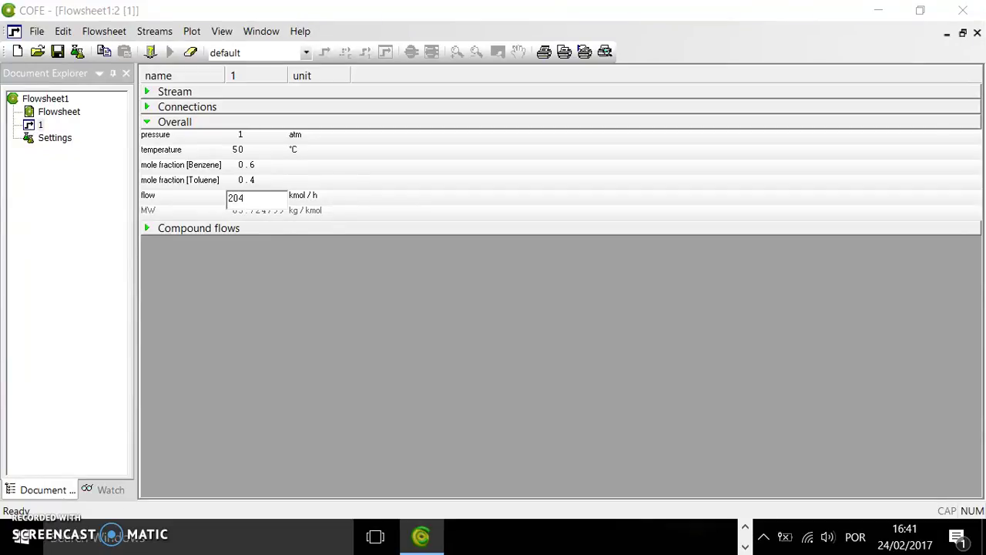
{"action": "key", "text": "Return"}
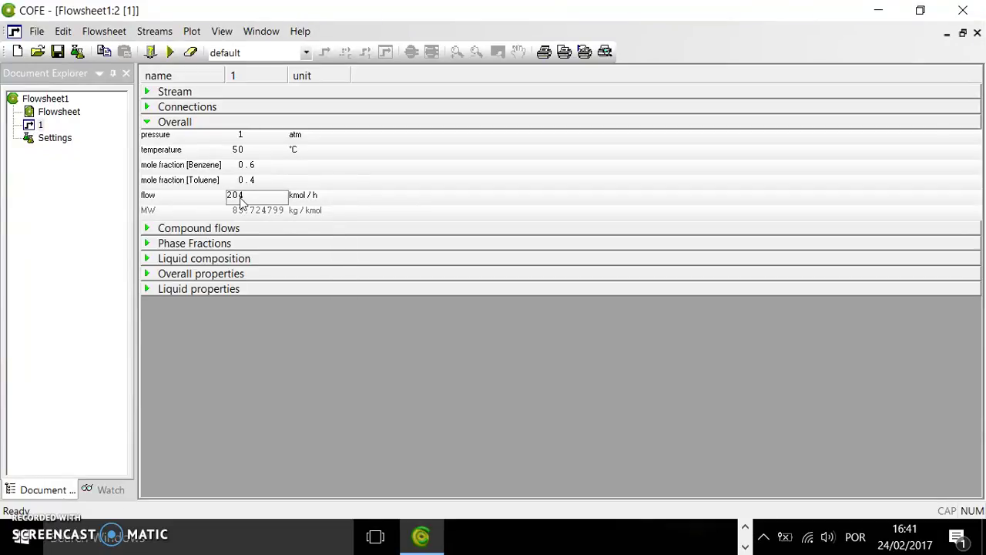
{"action": "left_click", "coordinate": [147, 244]}
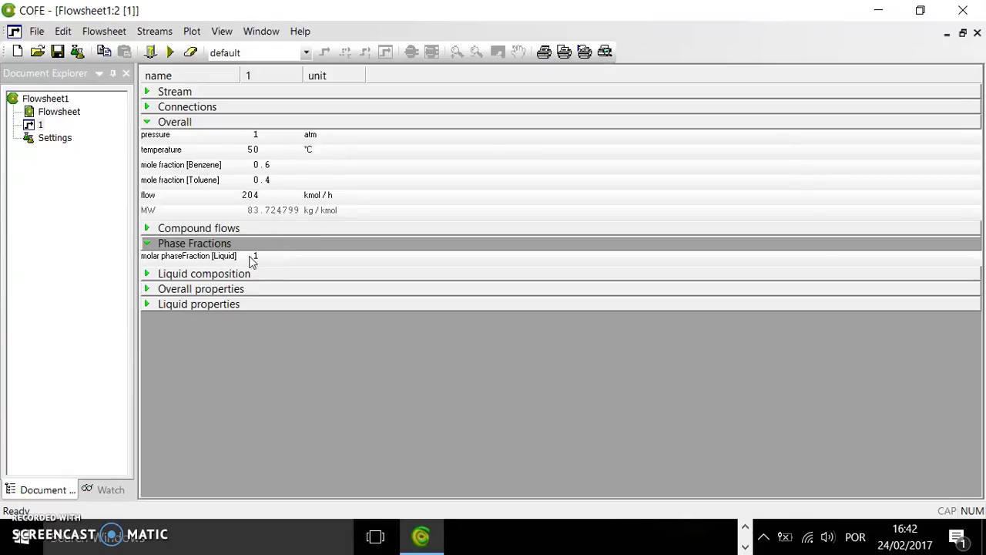
Check the feed's molar vapor percentage in the Example 7.1 statement in the McCabe-Thiele Word document, and return to COFE.
{"action": "left_click", "coordinate": [377, 538]}
{"action": "left_click", "coordinate": [438, 161]}
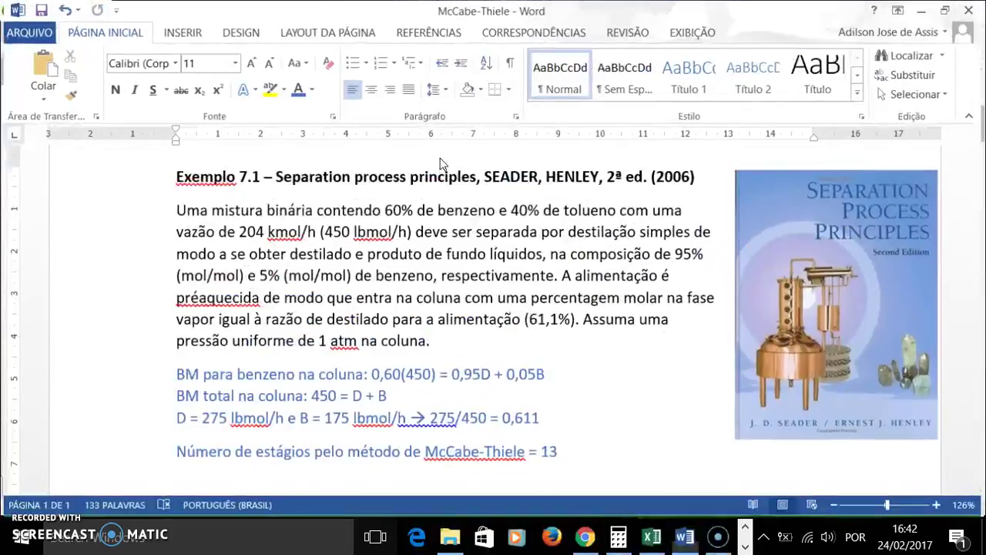
{"action": "left_click_drag", "start_coordinate": [531, 322], "coordinate": [584, 323]}
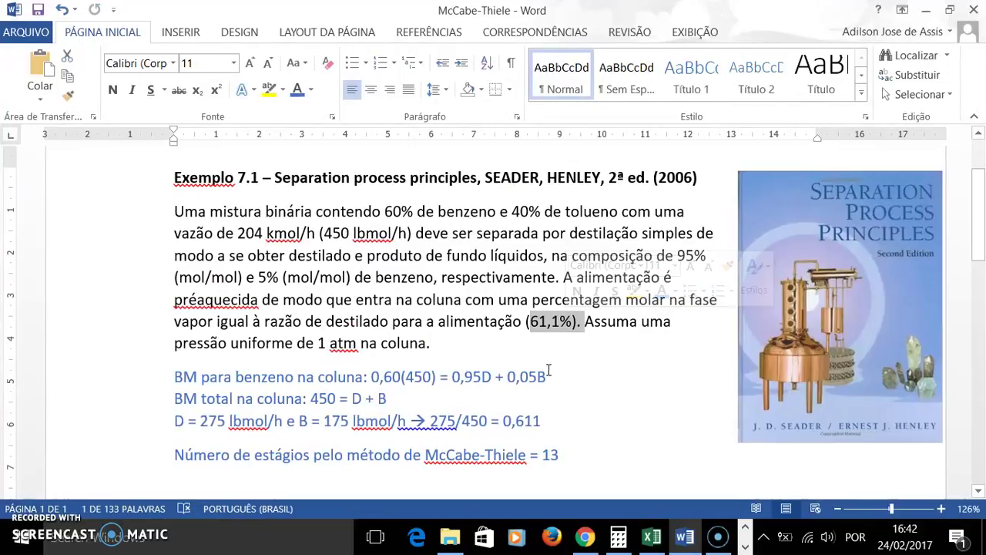
{"action": "left_click", "coordinate": [375, 536]}
{"action": "left_click", "coordinate": [414, 121]}
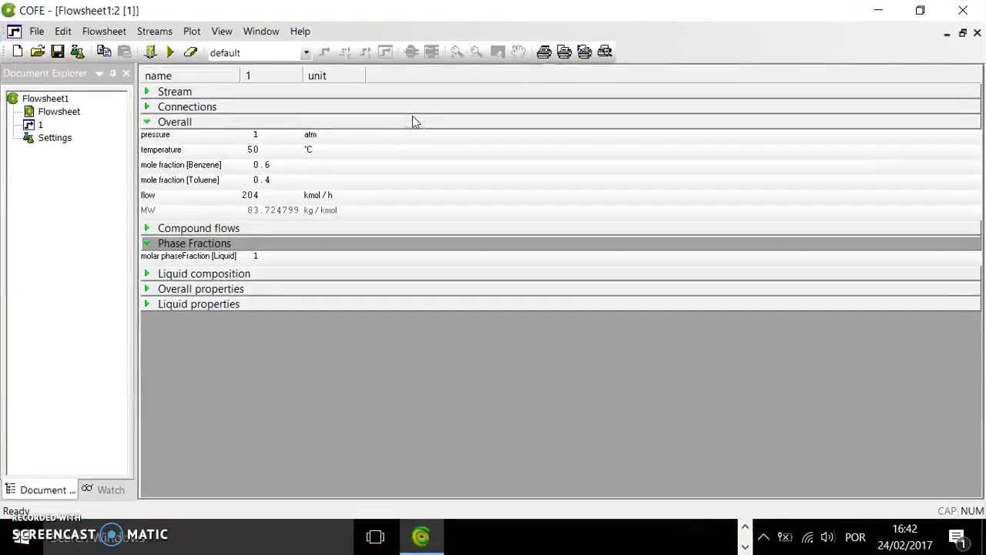
Flash stream 1 to a molar vapor fraction of 0.611 at its current pressure.
{"action": "left_click", "coordinate": [259, 262]}
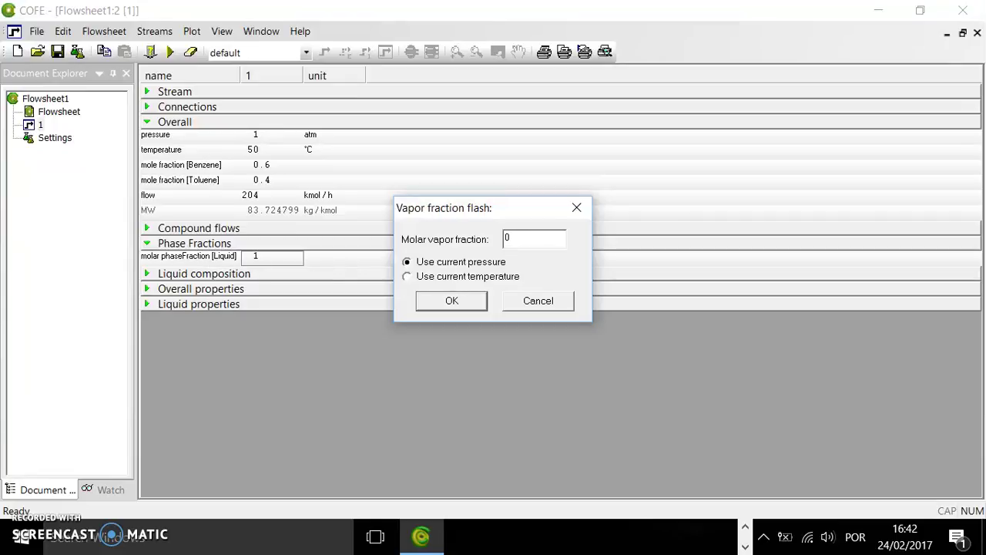
{"action": "type", "text": "0.611"}
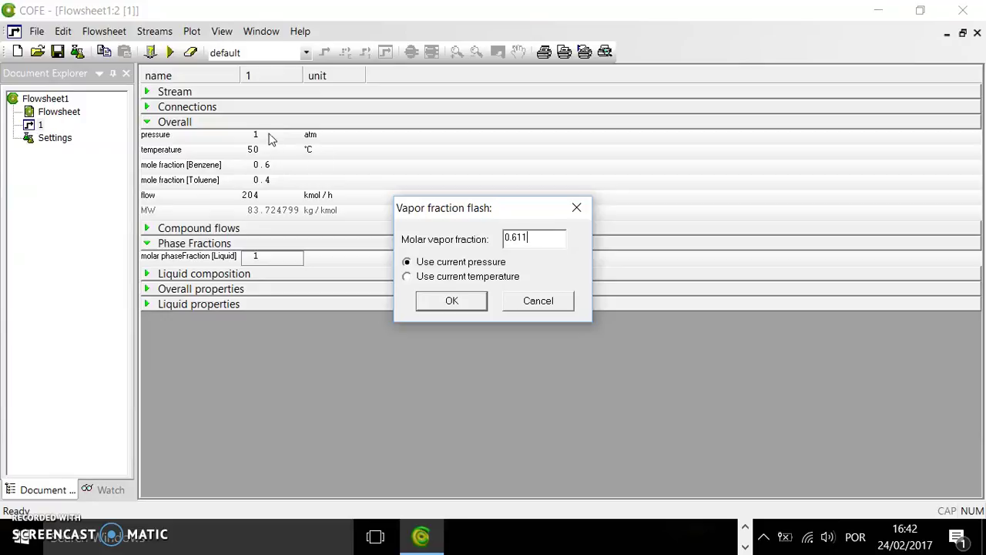
{"action": "left_click", "coordinate": [456, 303]}
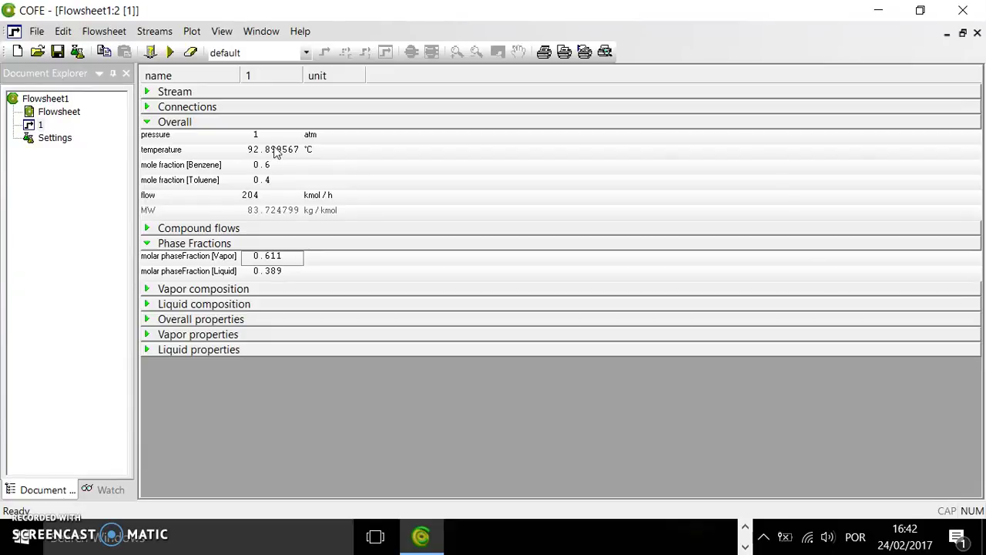
Return to the flowsheet diagram, solve it, and save it as Flowsheet1.
{"action": "double_click", "coordinate": [59, 112]}
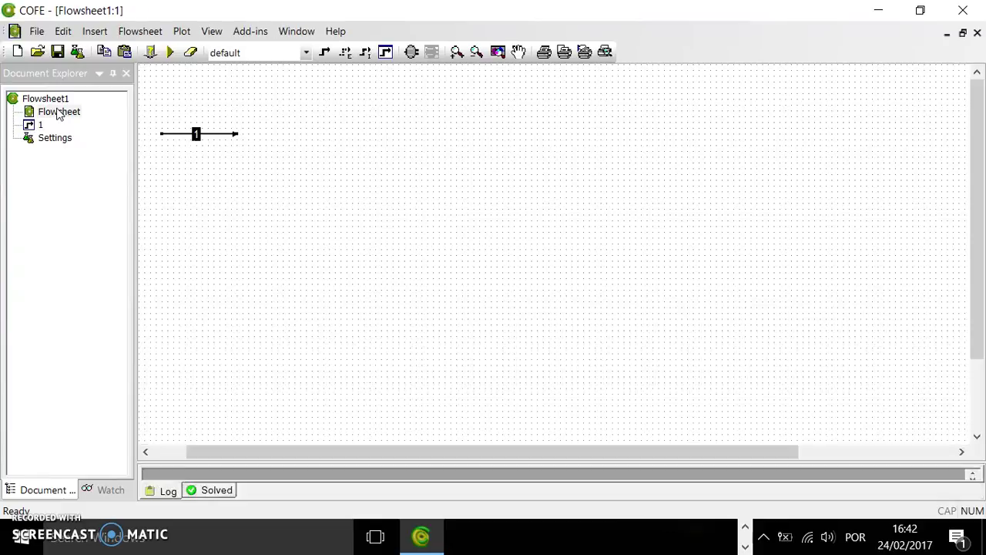
{"action": "left_click", "coordinate": [171, 52]}
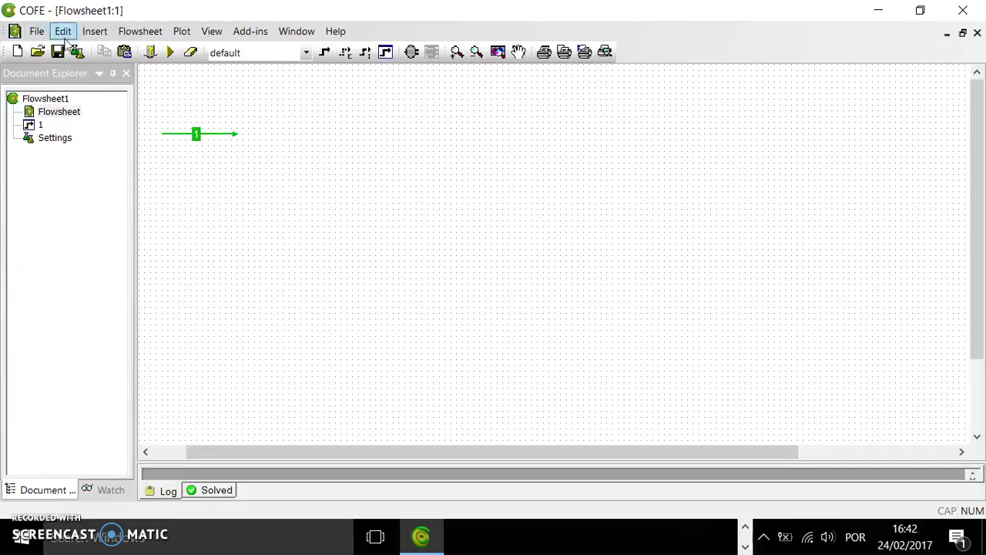
{"action": "left_click", "coordinate": [58, 51]}
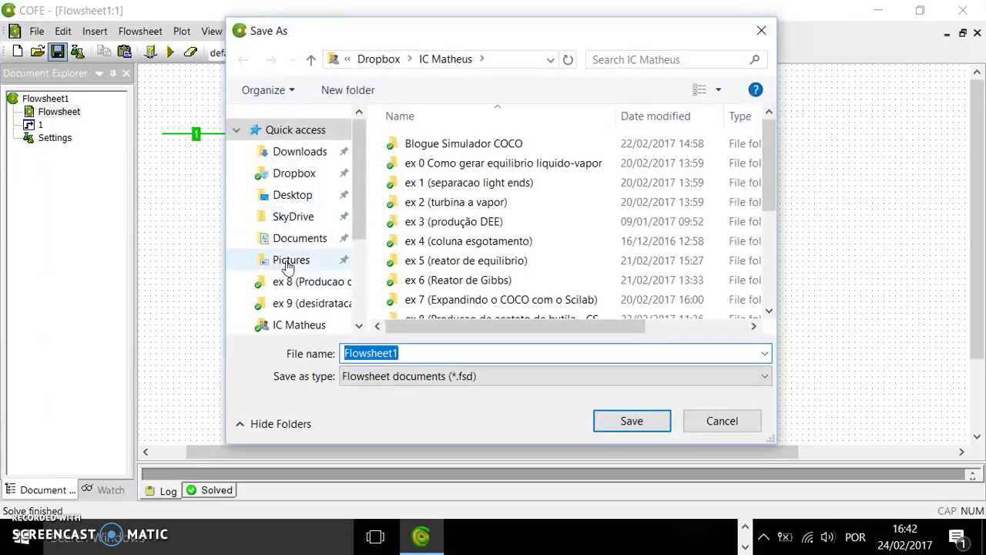
{"action": "left_click", "coordinate": [638, 422]}
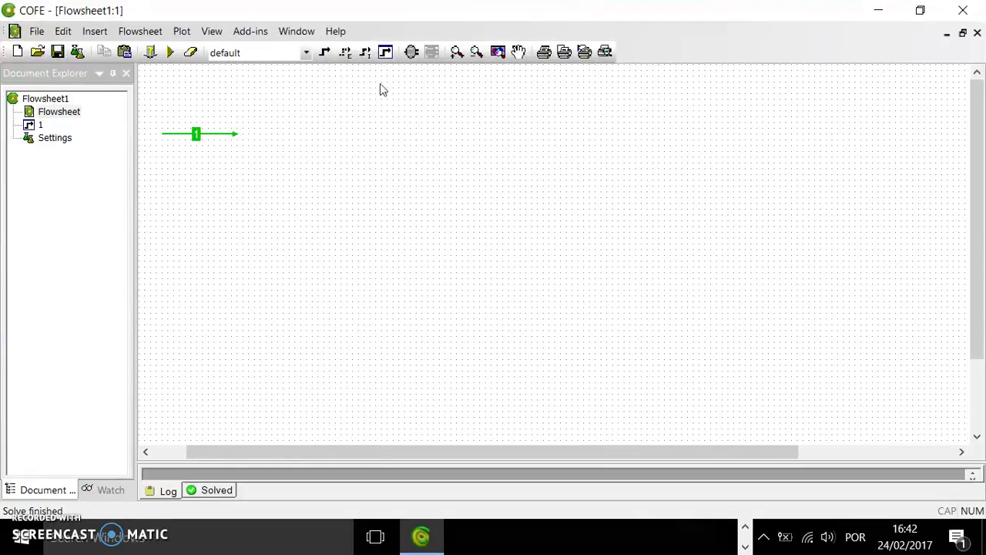
Insert a ChemSep separator just beyond stream 1's outlet end and connect the stream to the column's feed inlet.
{"action": "left_click", "coordinate": [410, 52]}
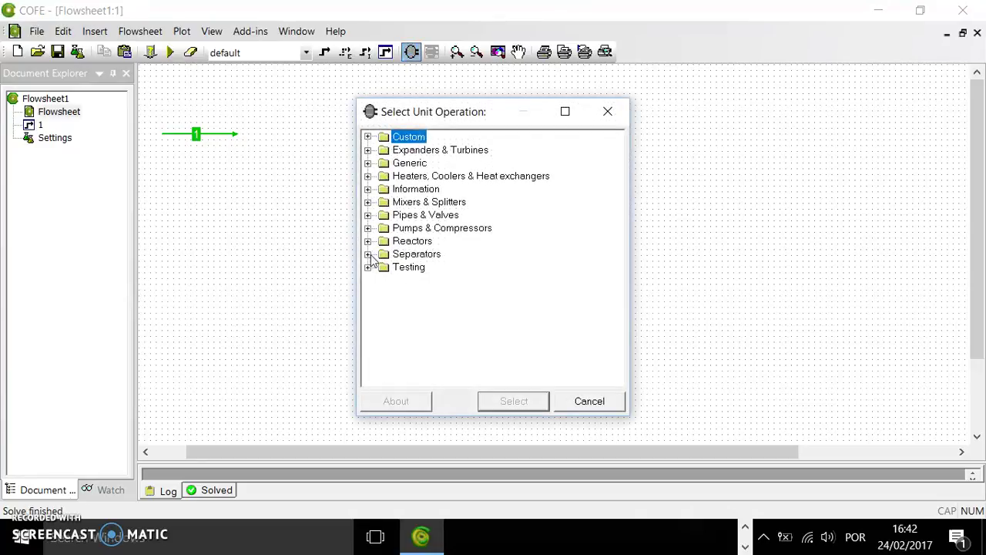
{"action": "left_click", "coordinate": [368, 254]}
{"action": "left_click", "coordinate": [431, 268]}
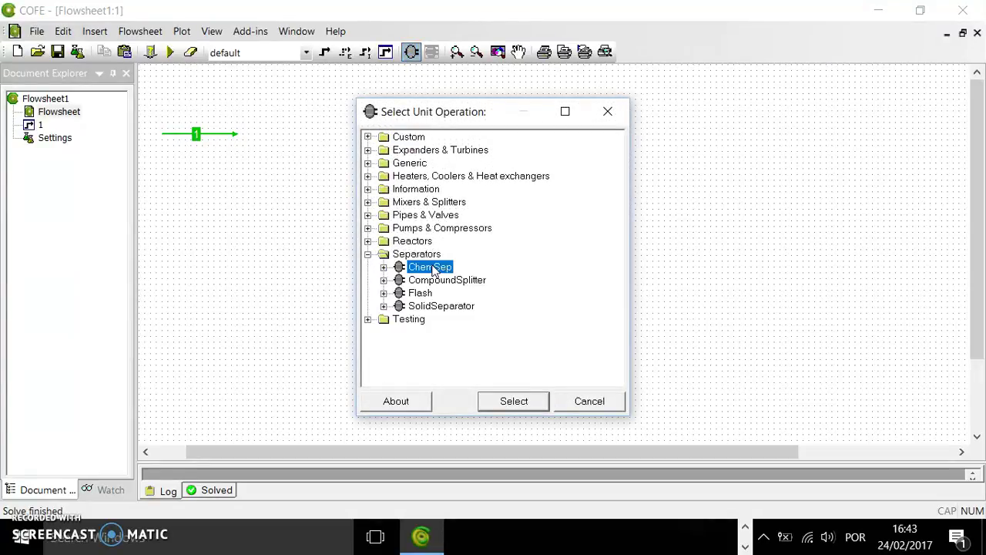
{"action": "left_click", "coordinate": [514, 401]}
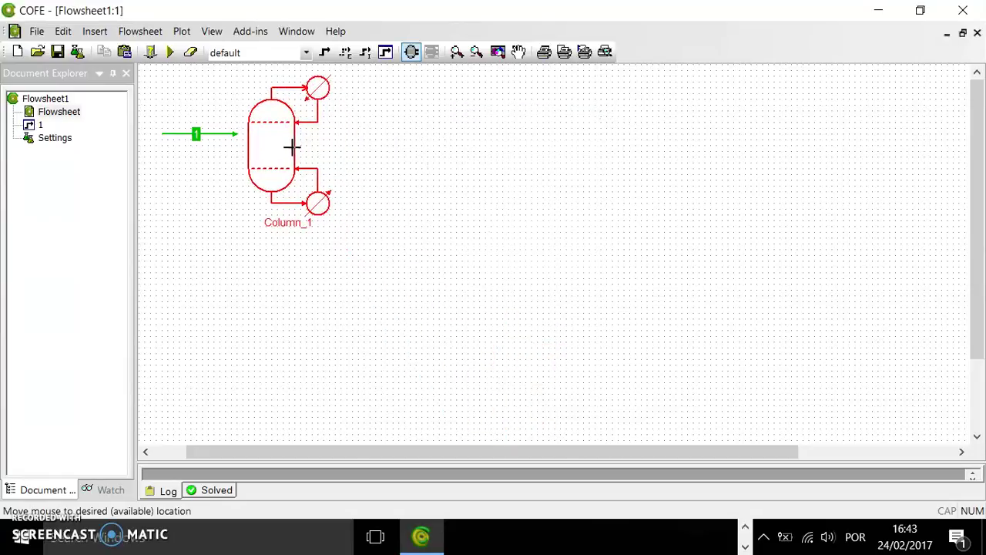
{"action": "left_click", "coordinate": [288, 146]}
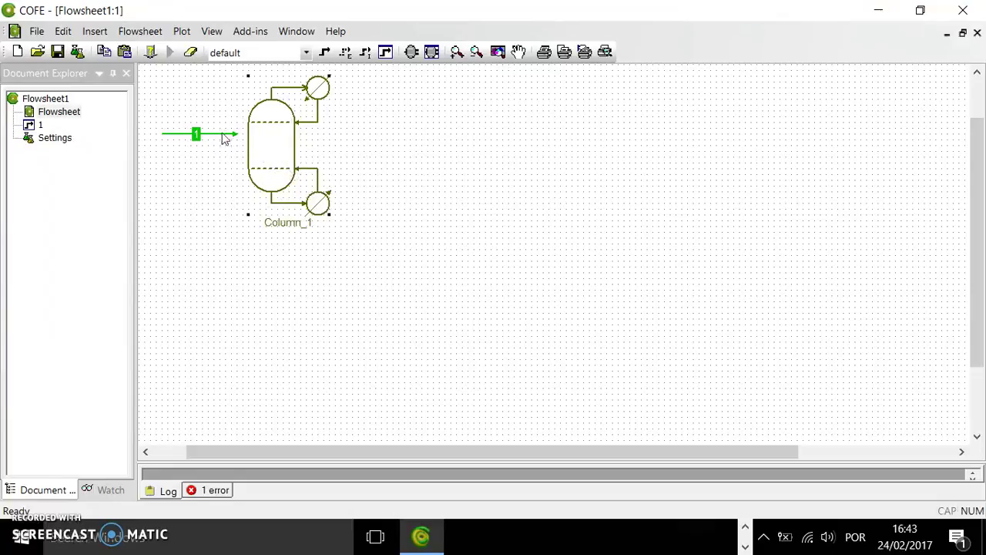
{"action": "left_click_drag", "start_coordinate": [237, 134], "coordinate": [245, 134]}
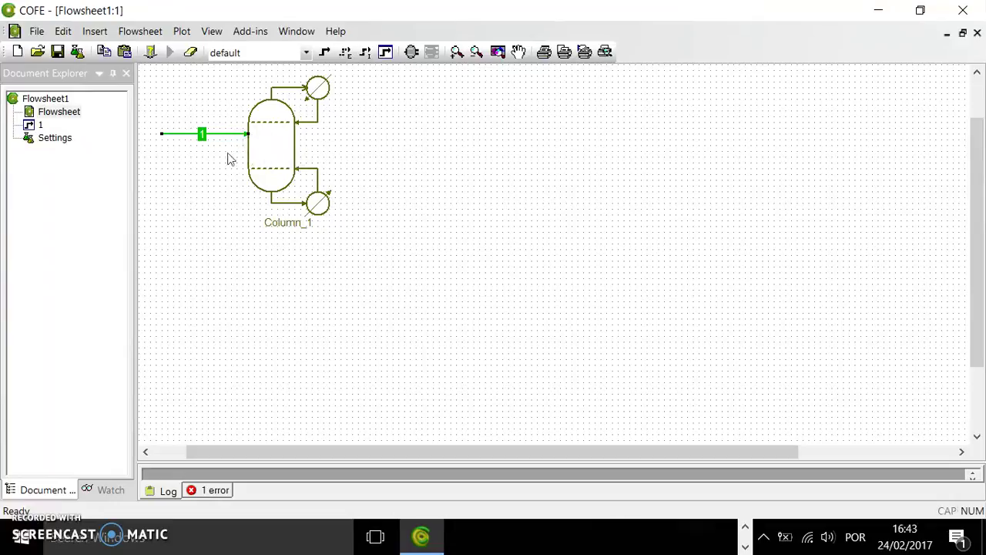
Open the column for editing and initialize it as a Simple Distillation with 15 stages, SI units, 101325 N/m2 and Cape-Open thermo.
{"action": "double_click", "coordinate": [276, 148]}
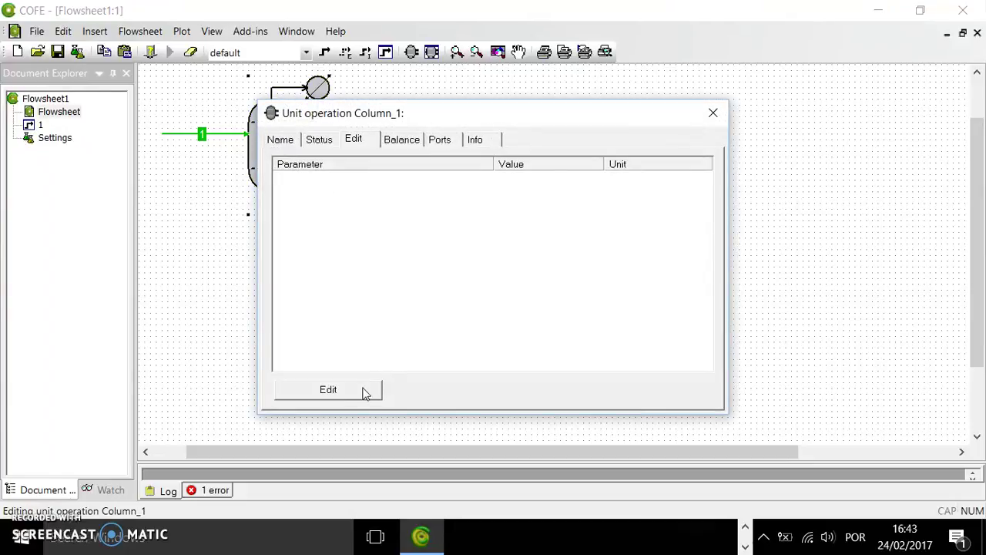
{"action": "left_click", "coordinate": [352, 393]}
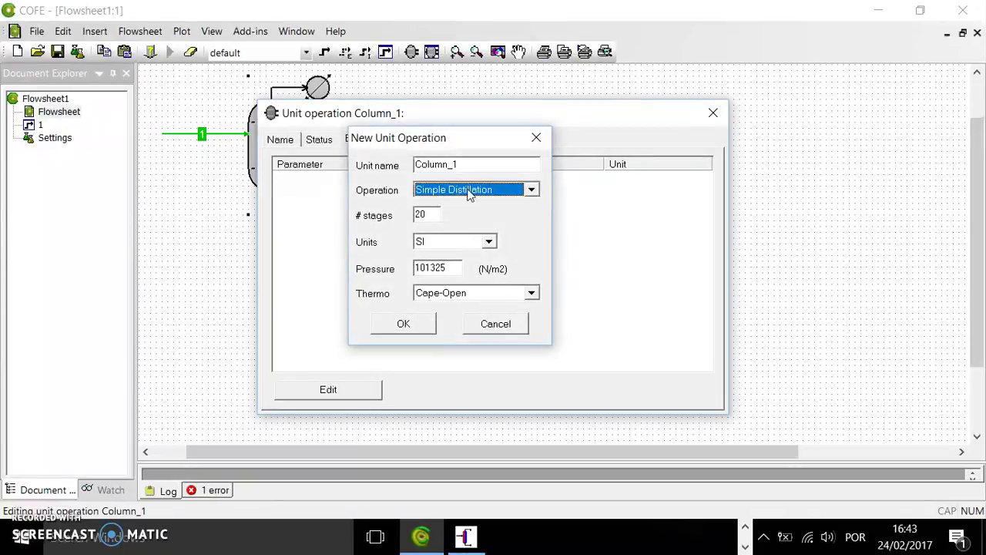
{"action": "left_click_drag", "start_coordinate": [428, 215], "coordinate": [403, 214]}
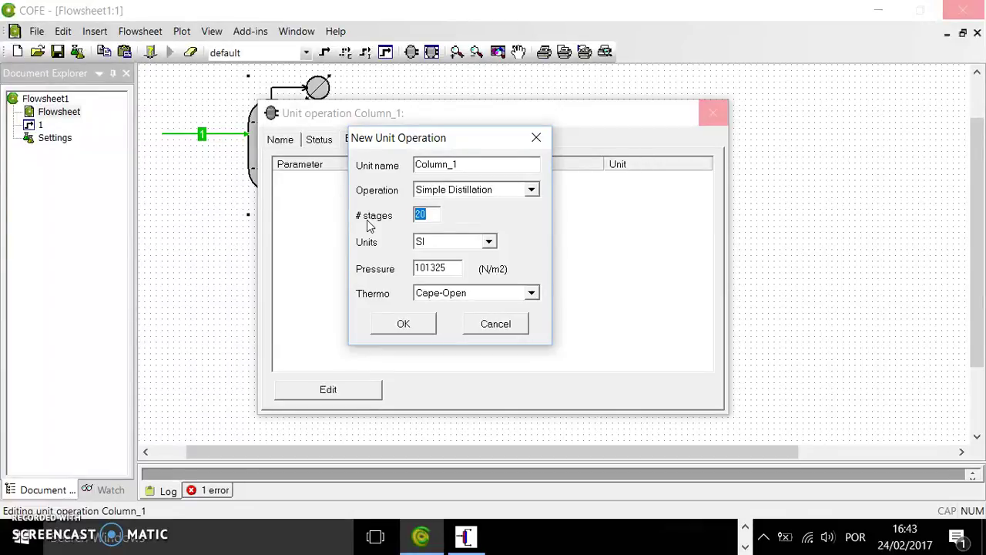
{"action": "type", "text": "15"}
{"action": "left_click", "coordinate": [414, 325]}
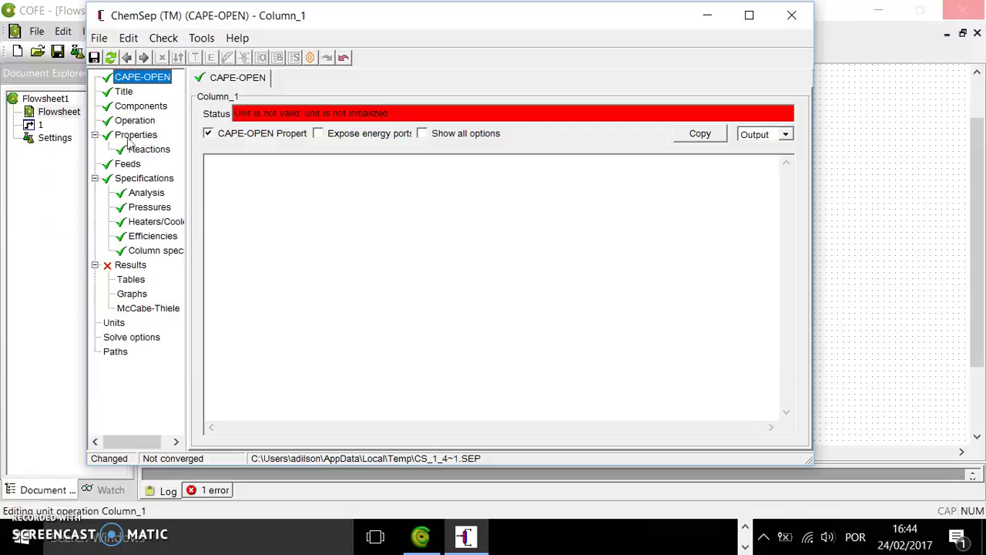
Set the column's feed stage to 7 and its reboiler to Total (Liquid product) in the operation configuration.
{"action": "left_click", "coordinate": [141, 123]}
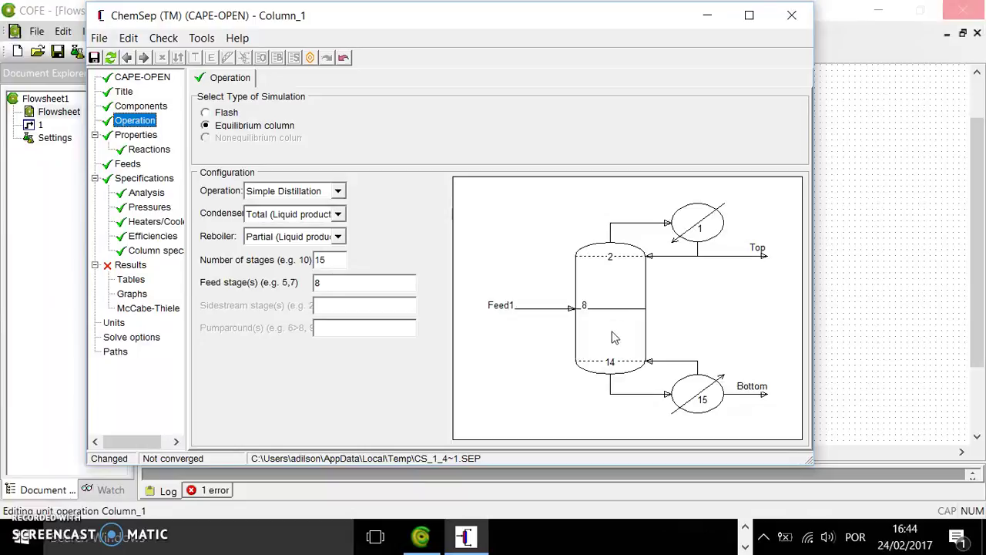
{"action": "left_click", "coordinate": [321, 287]}
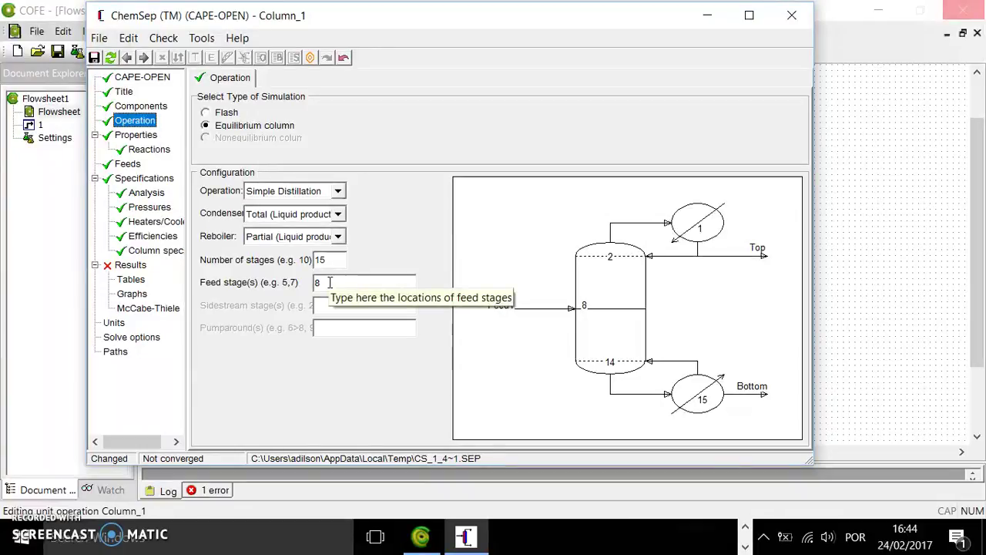
{"action": "left_click_drag", "start_coordinate": [326, 286], "coordinate": [299, 283]}
{"action": "type", "text": "7"}
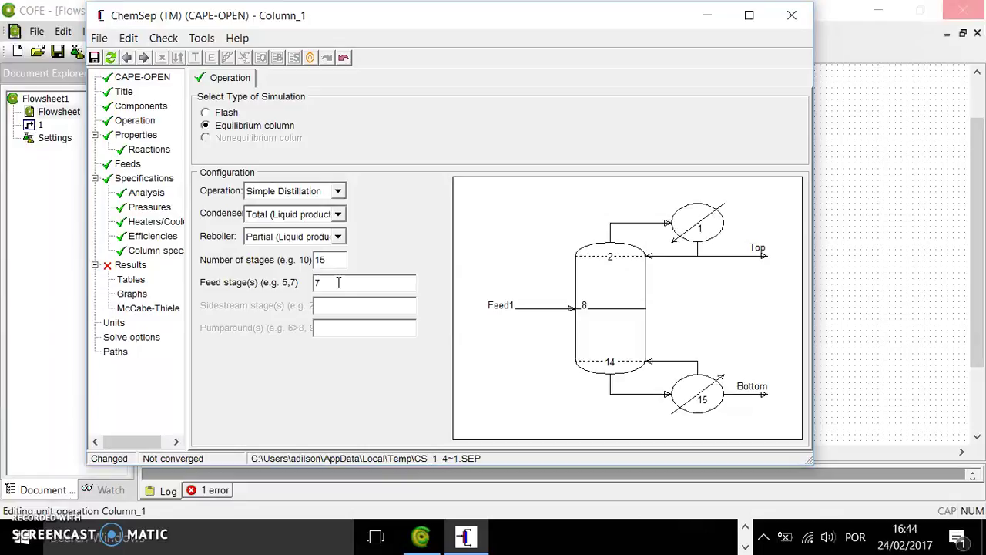
{"action": "key", "text": "Return"}
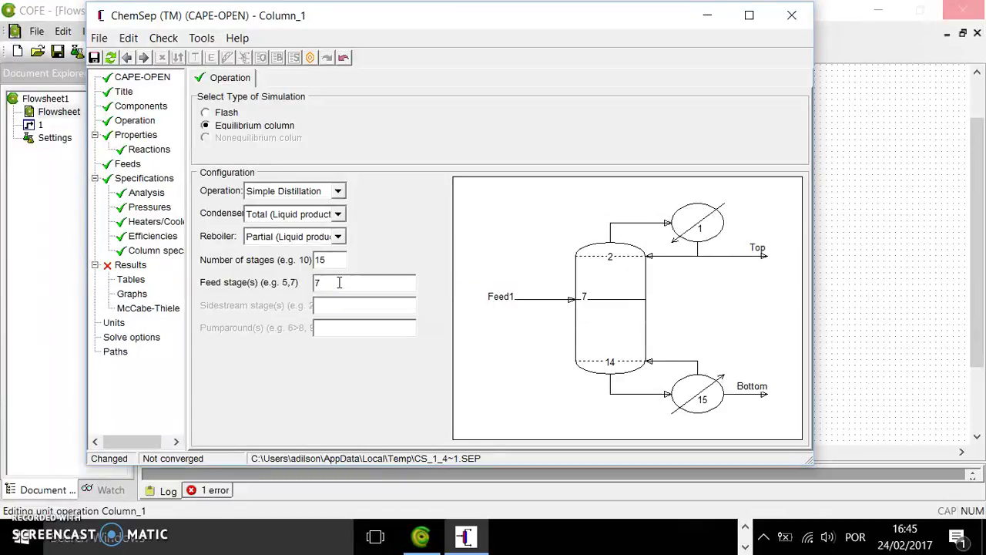
{"action": "left_click", "coordinate": [264, 236]}
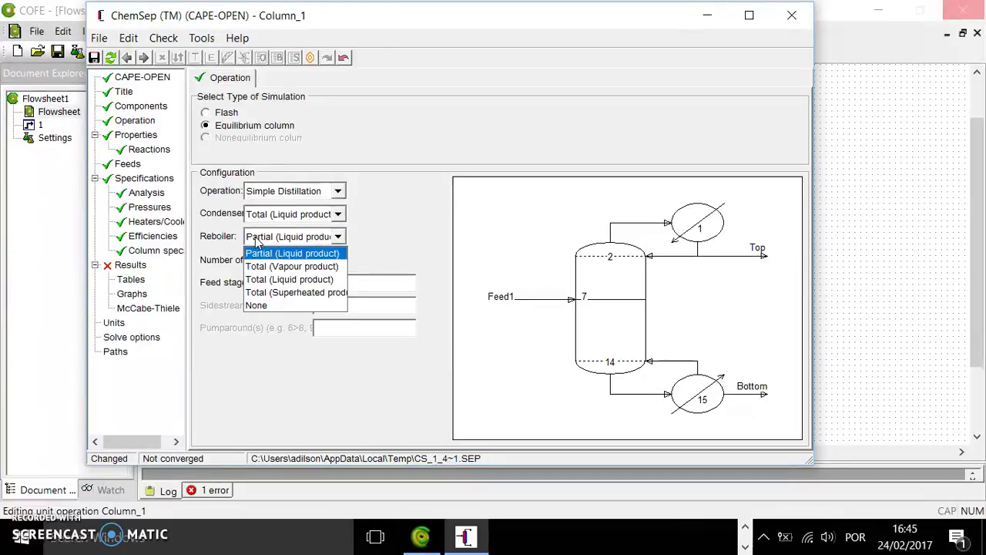
{"action": "left_click", "coordinate": [273, 280]}
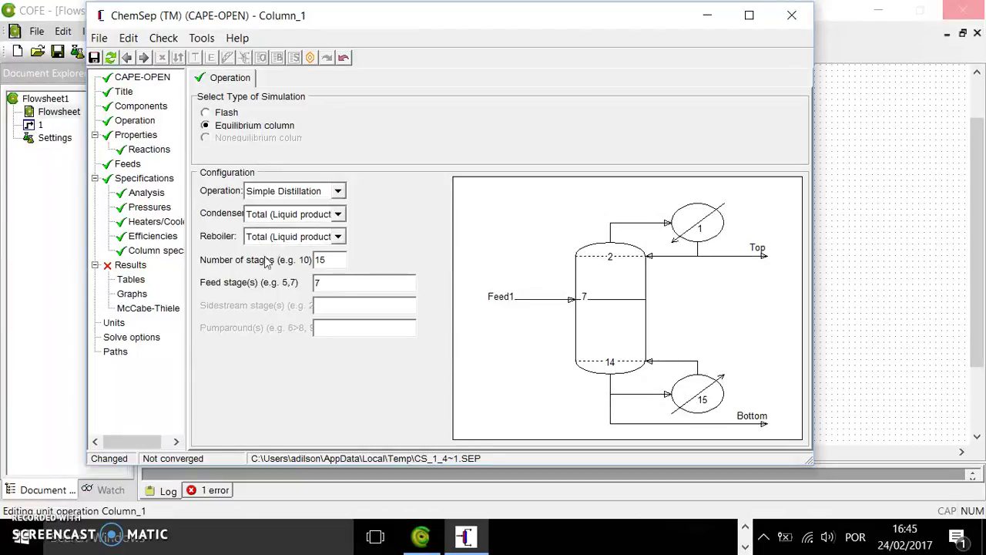
Review the column's pressures and stage efficiencies, and set the top specification to a benzene mole fraction of 0.95.
{"action": "left_click", "coordinate": [156, 209]}
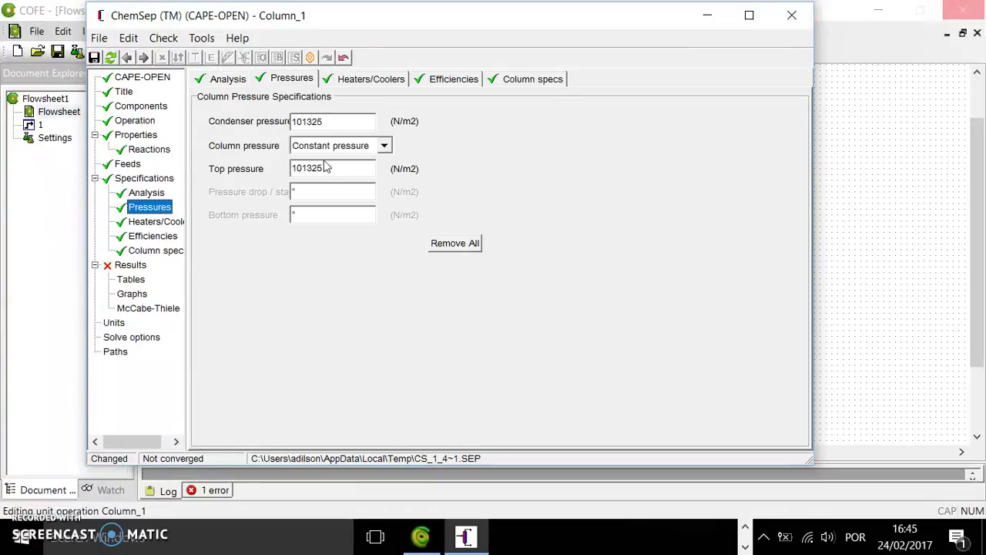
{"action": "left_click", "coordinate": [162, 237]}
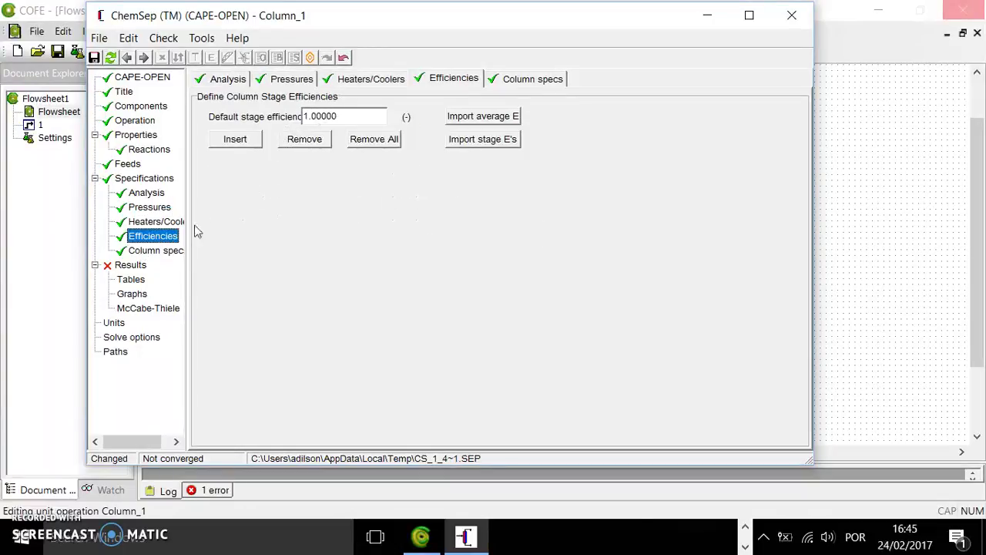
{"action": "left_click", "coordinate": [161, 253]}
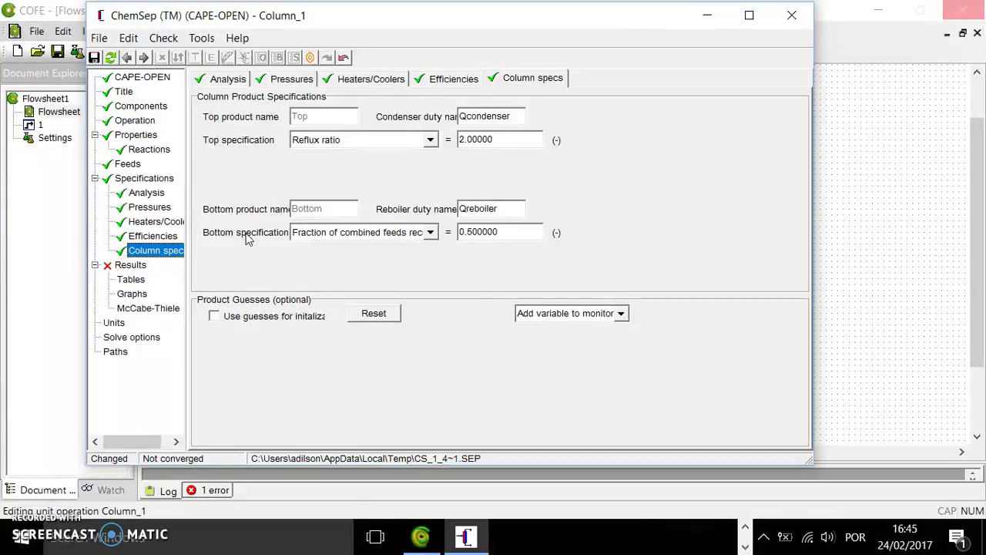
{"action": "left_click", "coordinate": [322, 146]}
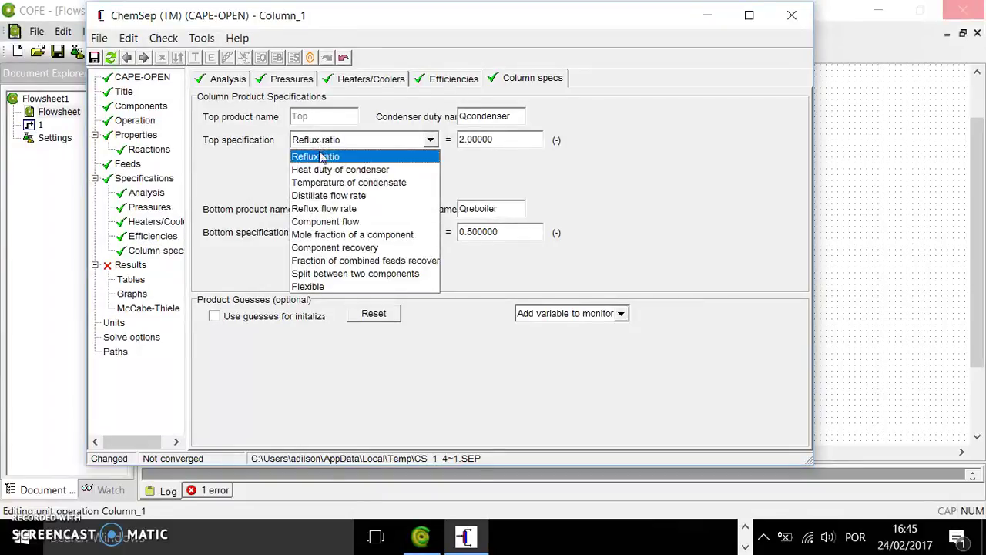
{"action": "left_click", "coordinate": [359, 237]}
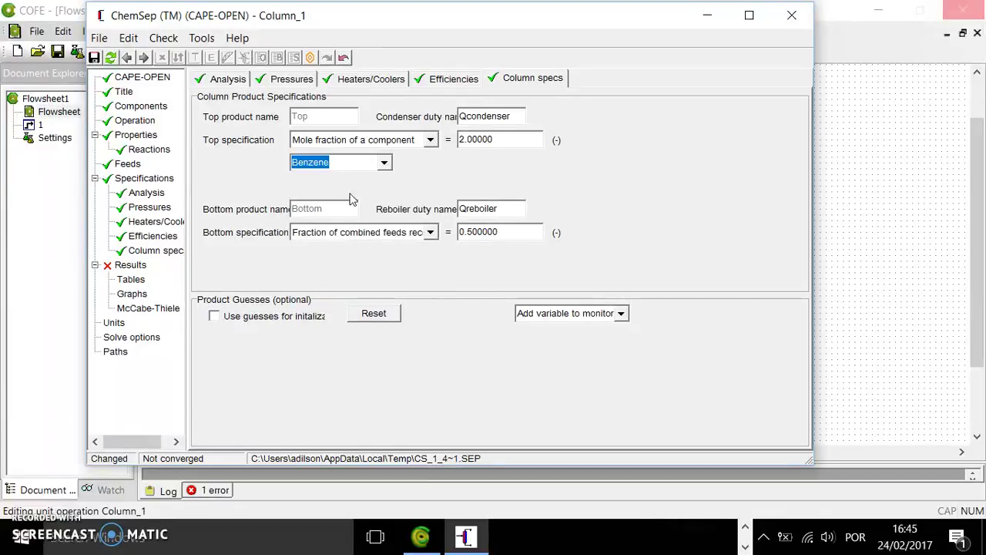
{"action": "left_click", "coordinate": [497, 138]}
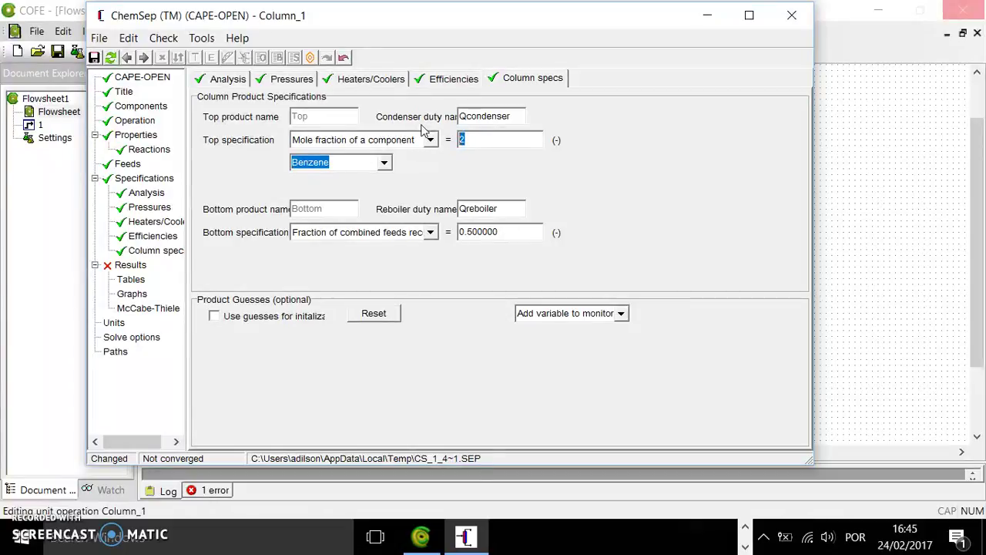
{"action": "type", "text": "0.95"}
{"action": "key", "text": "Return"}
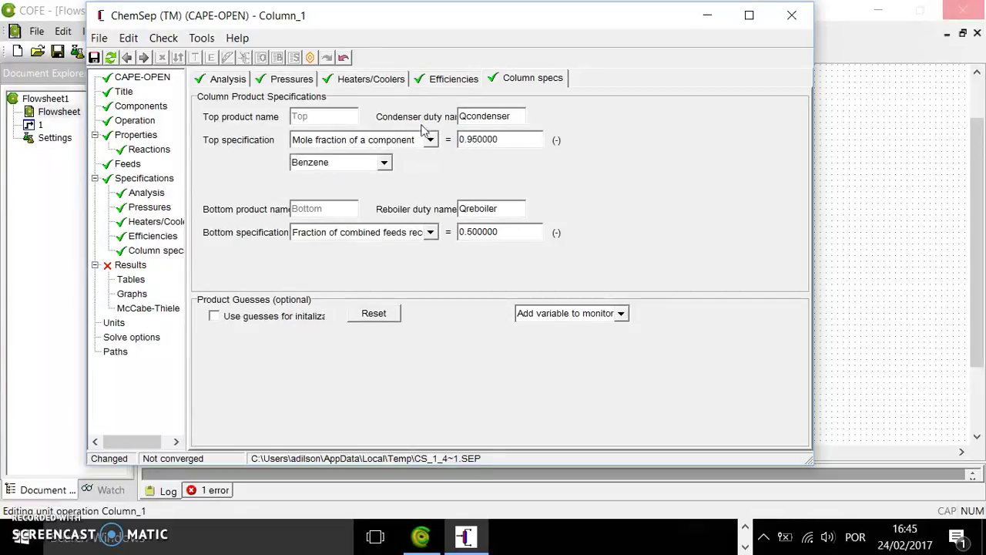
Set the column's bottom specification to a benzene mole fraction of 0.05.
{"action": "left_click", "coordinate": [384, 237]}
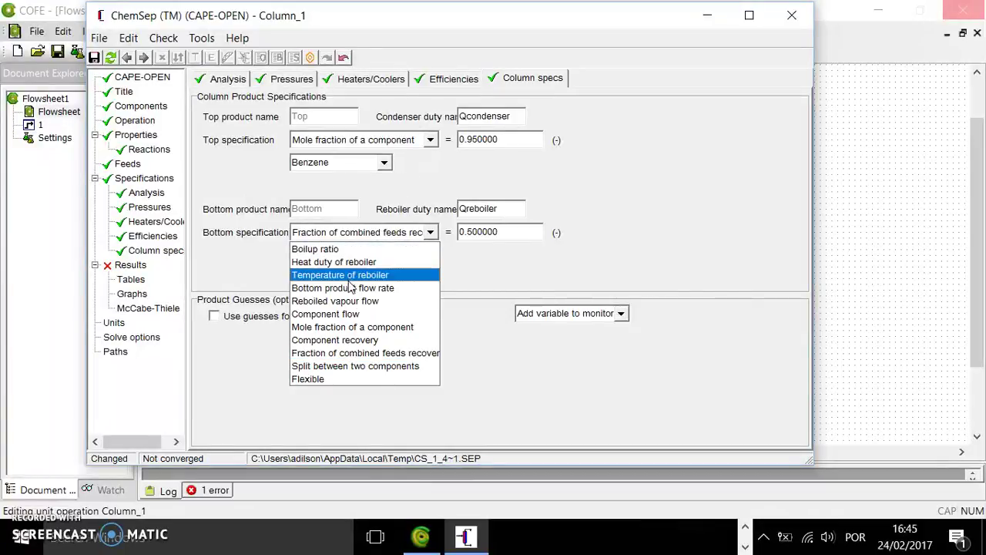
{"action": "left_click", "coordinate": [362, 327]}
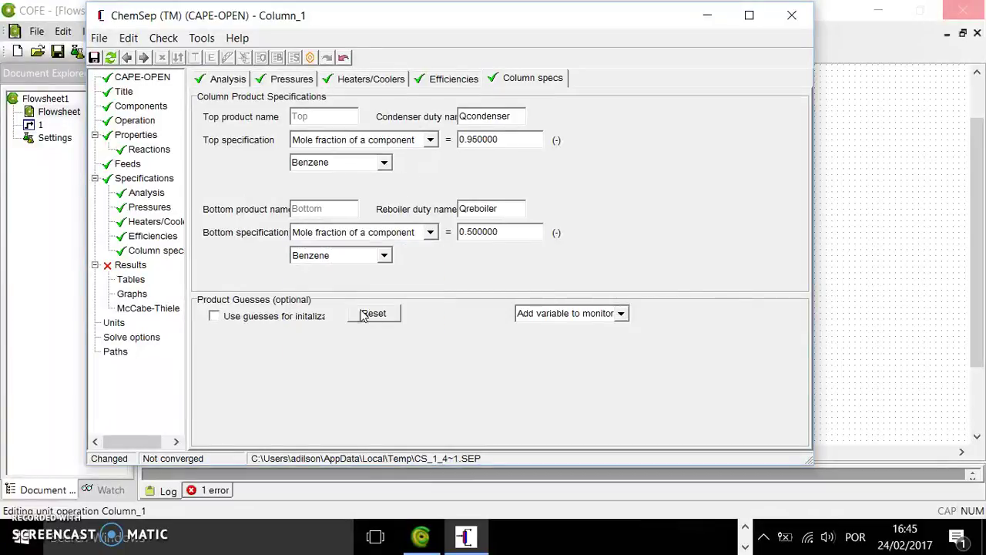
{"action": "left_click", "coordinate": [469, 234]}
{"action": "key", "text": "Delete"}
{"action": "key", "text": "Delete"}
{"action": "key", "text": "Delete"}
{"action": "key", "text": "Delete"}
{"action": "key", "text": "Delete"}
{"action": "type", "text": "0"}
{"action": "key", "text": "Return"}
Save the column configuration, leave the column editor with the COFE icon updated, and close the unit operation window.
{"action": "left_click", "coordinate": [94, 58]}
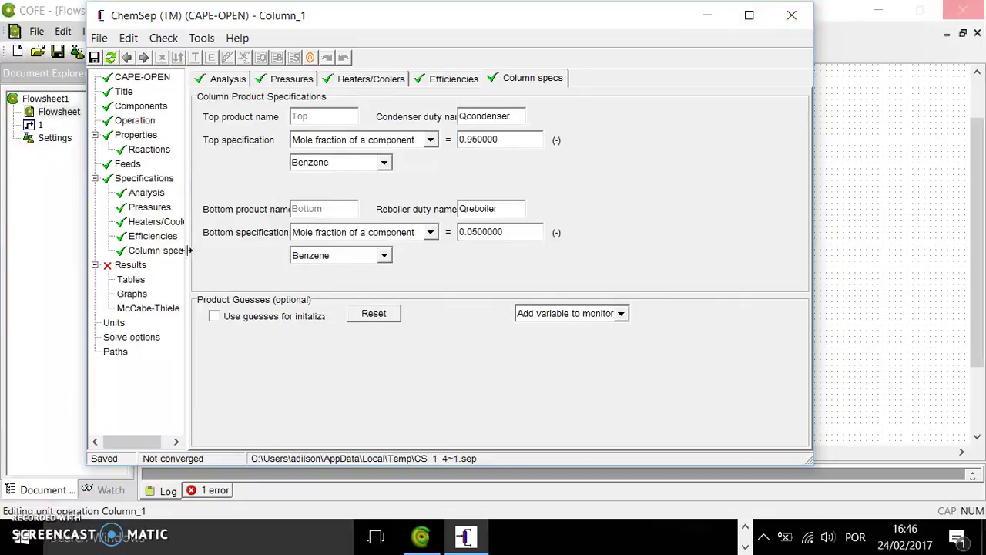
{"action": "left_click", "coordinate": [791, 15]}
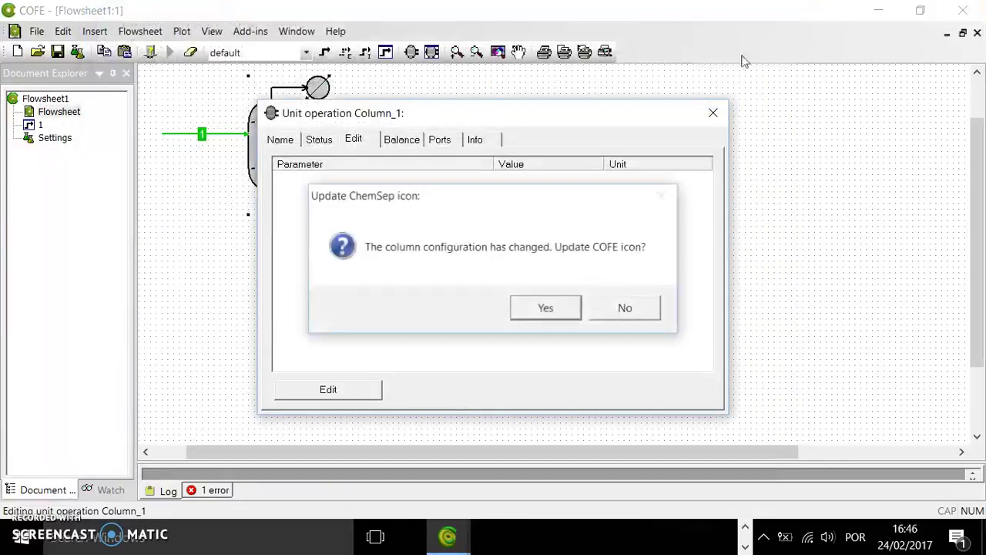
{"action": "left_click", "coordinate": [541, 307]}
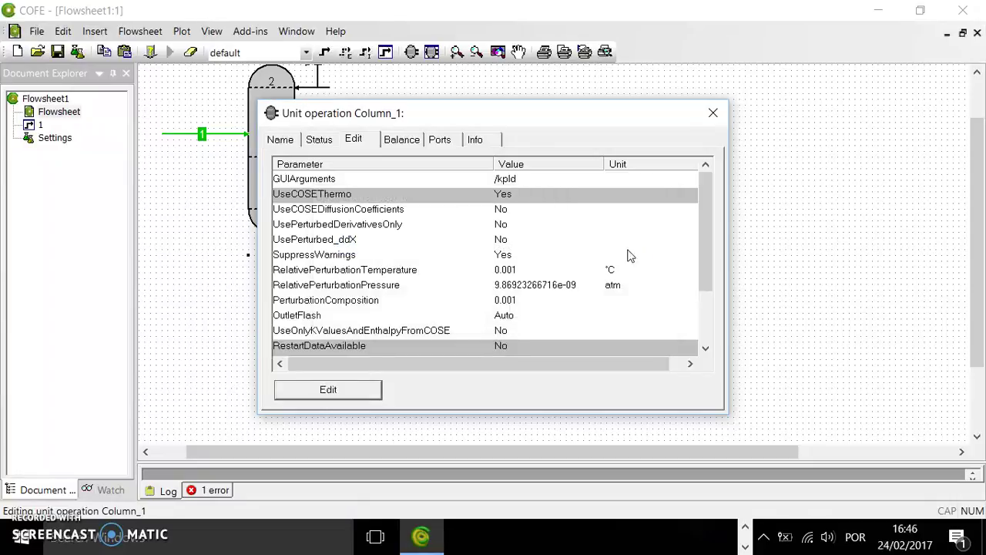
{"action": "left_click", "coordinate": [713, 113]}
{"action": "left_click_drag", "start_coordinate": [977, 194], "coordinate": [980, 151]}
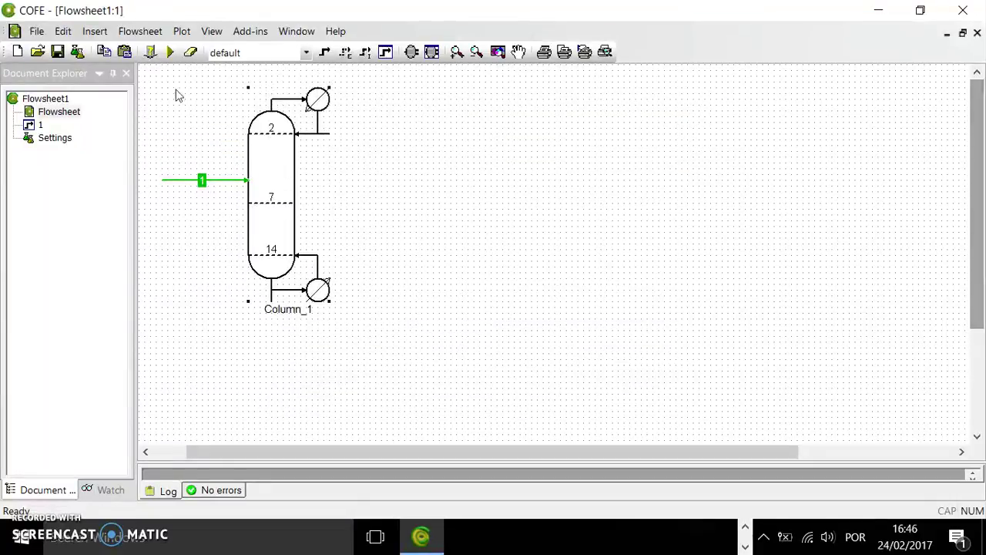
Insert a material stream beside the condenser outlet and connect its start to the column's TopProduct port.
{"action": "left_click", "coordinate": [324, 51]}
{"action": "left_click", "coordinate": [345, 132]}
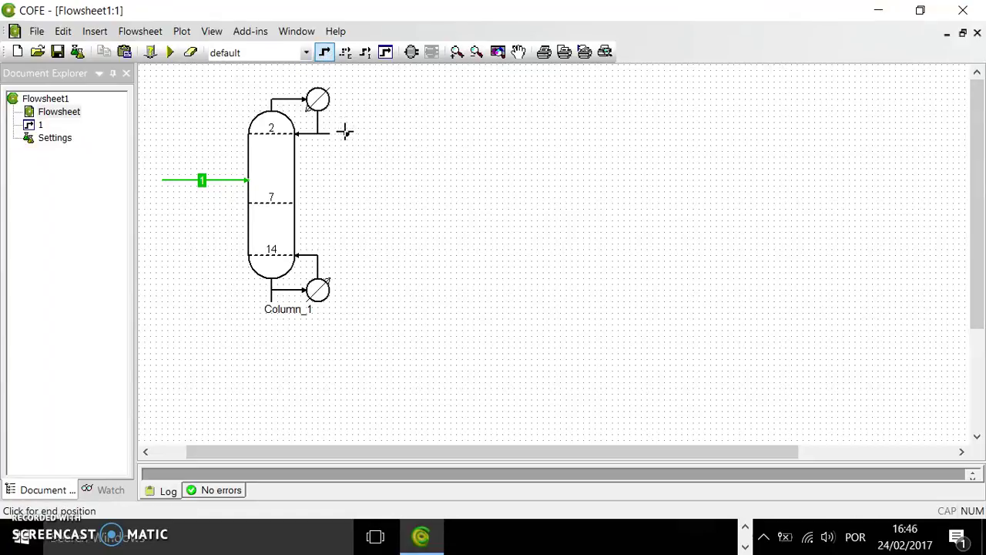
{"action": "left_click", "coordinate": [395, 134]}
{"action": "left_click_drag", "start_coordinate": [346, 132], "coordinate": [316, 134]}
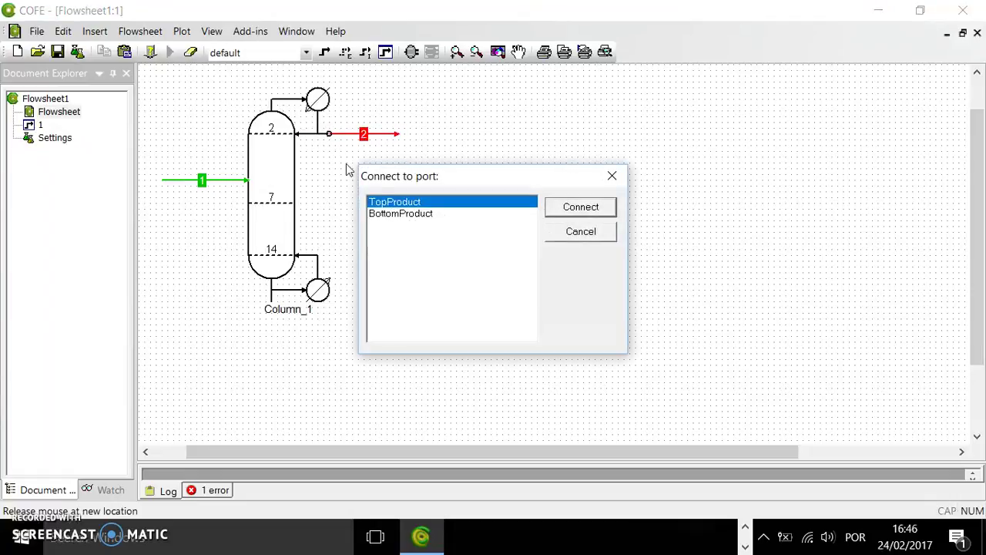
{"action": "left_click", "coordinate": [565, 208]}
Insert a material stream below the reboiler and connect its start to the column's bottom product outlet.
{"action": "left_click", "coordinate": [325, 51]}
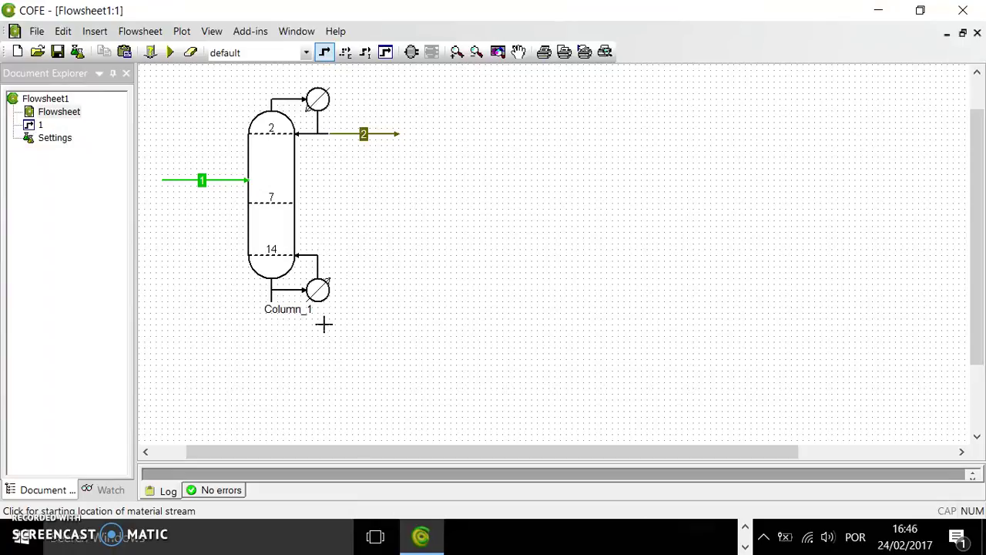
{"action": "left_click", "coordinate": [293, 335]}
{"action": "left_click", "coordinate": [381, 333]}
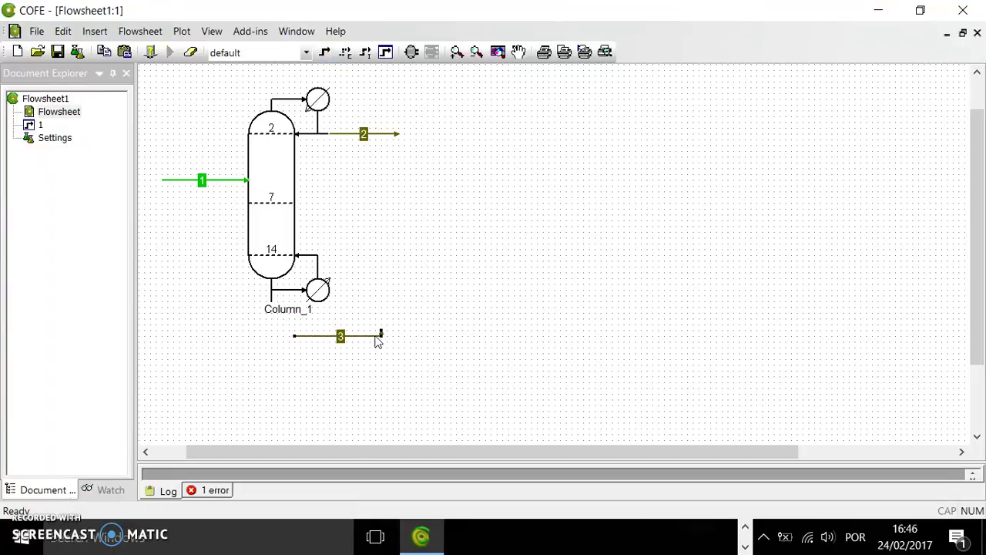
{"action": "left_click_drag", "start_coordinate": [297, 335], "coordinate": [270, 302]}
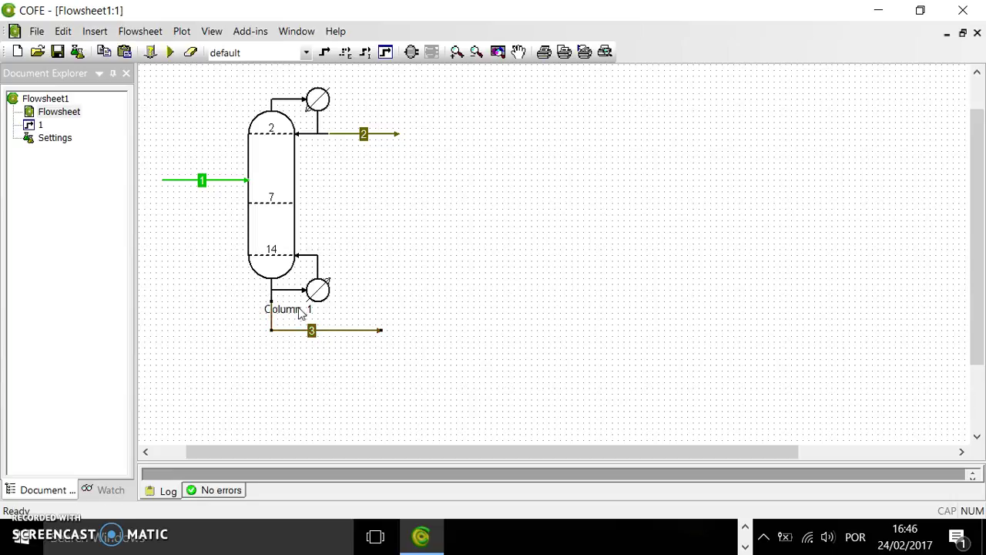
Move the column's name label from below the column to beside its feed stage, on the product side.
{"action": "right_click", "coordinate": [271, 244]}
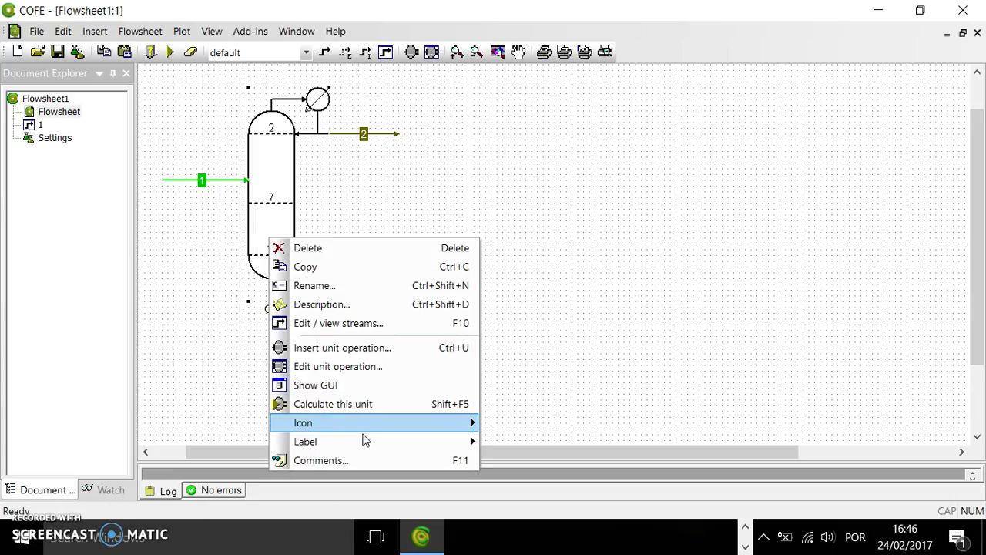
{"action": "mouse_move", "coordinate": [366, 445]}
{"action": "left_click", "coordinate": [529, 321]}
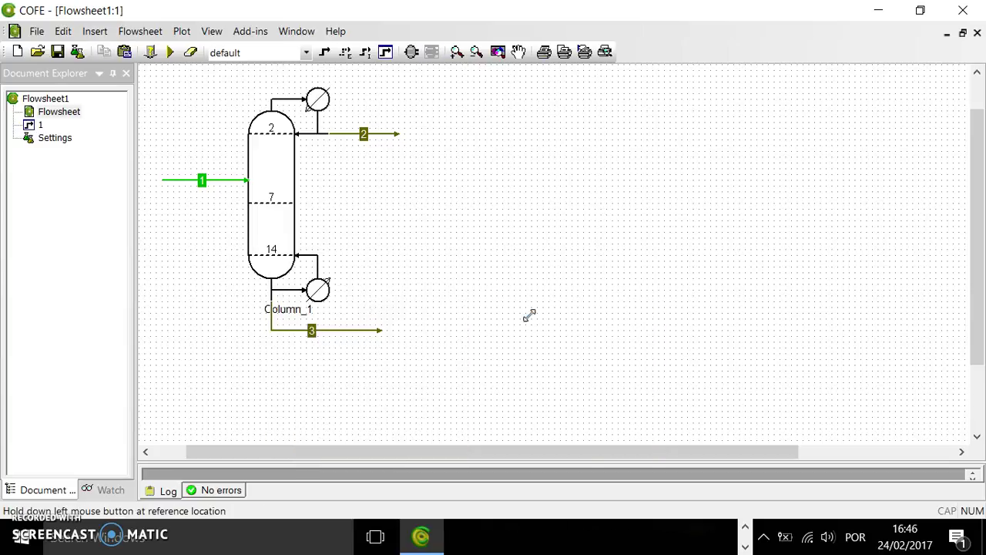
{"action": "left_click_drag", "start_coordinate": [291, 308], "coordinate": [334, 198]}
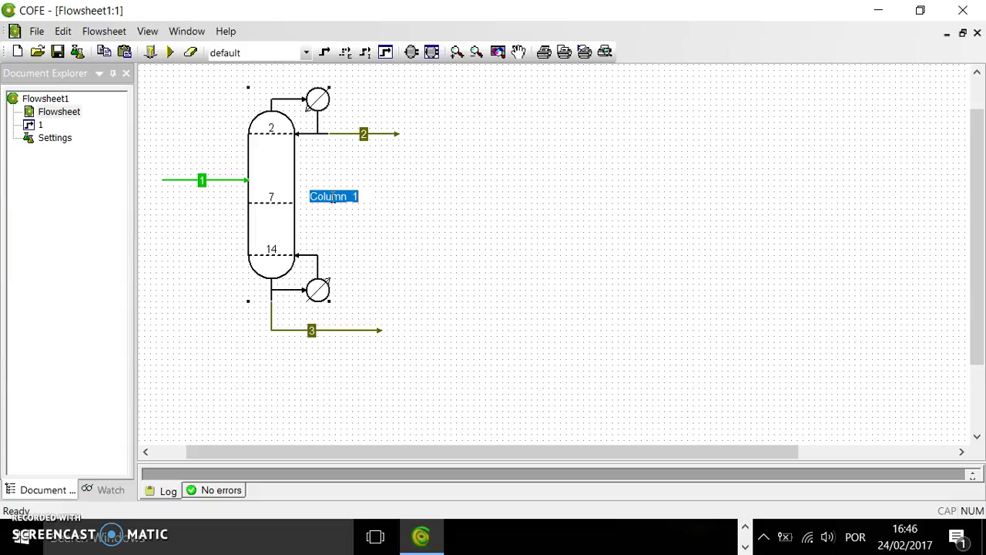
{"action": "right_click", "coordinate": [335, 199]}
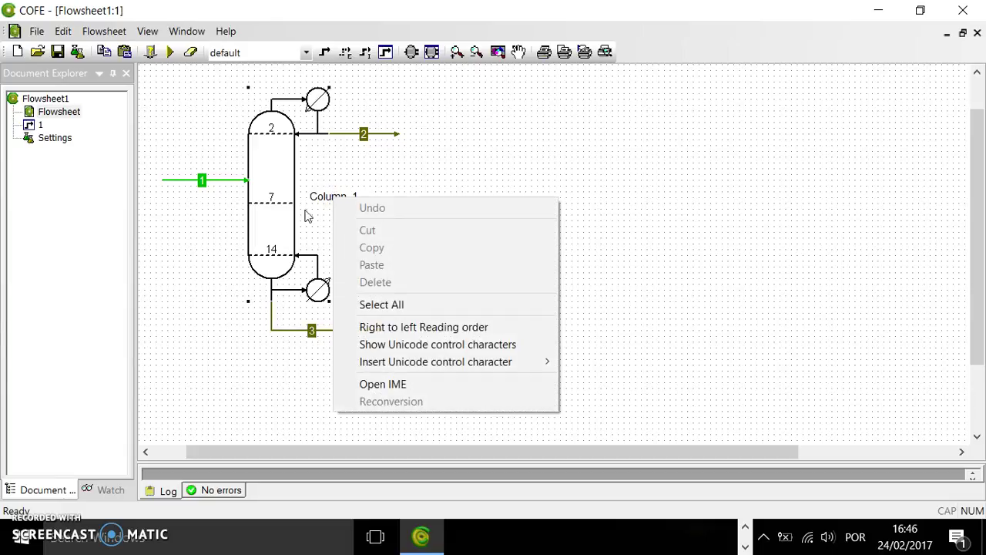
{"action": "left_click", "coordinate": [308, 214]}
{"action": "right_click", "coordinate": [281, 186]}
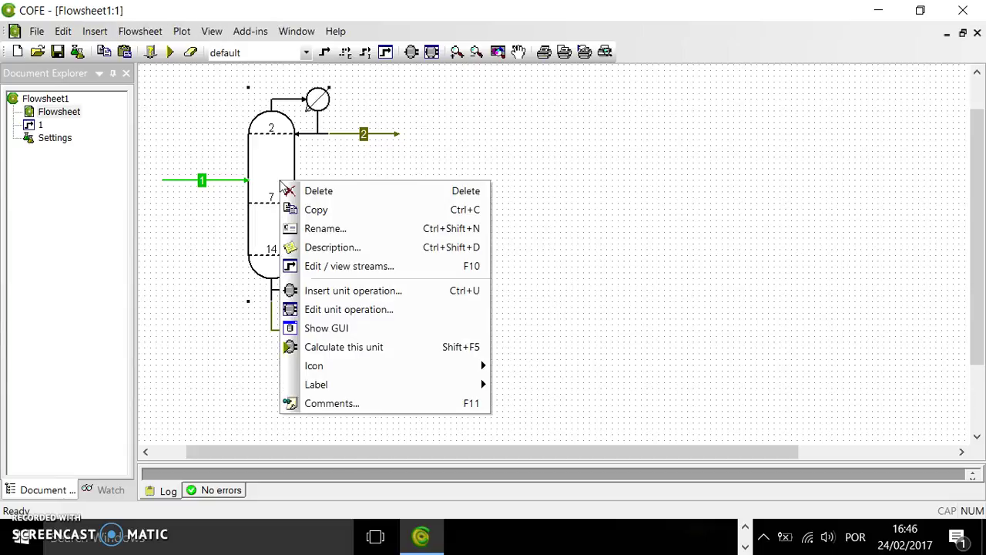
{"action": "mouse_move", "coordinate": [366, 369]}
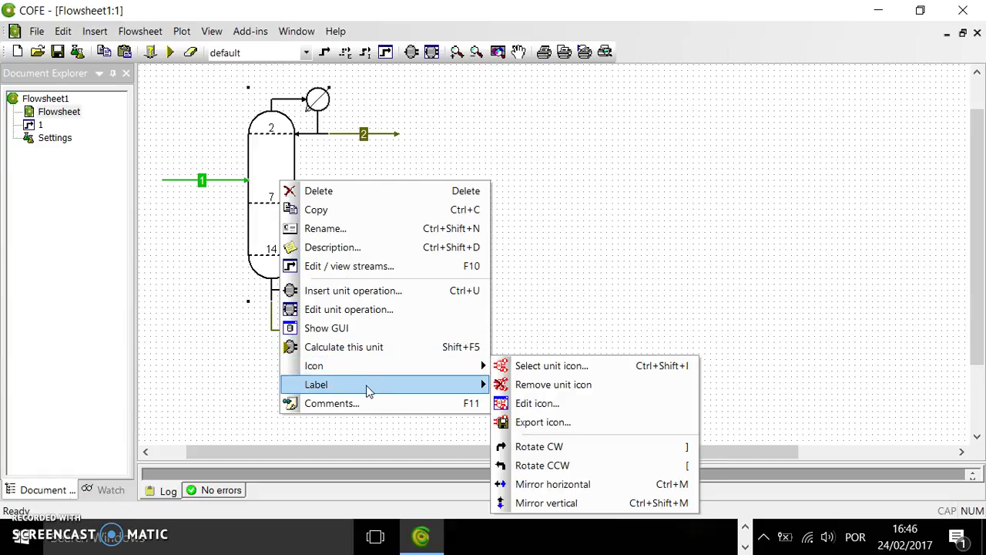
{"action": "mouse_move", "coordinate": [377, 391]}
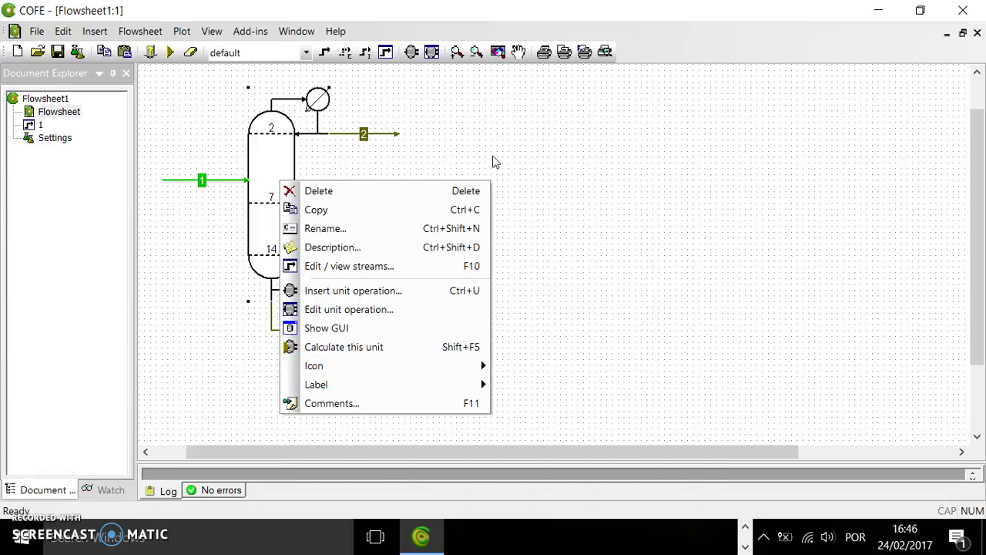
{"action": "left_click", "coordinate": [383, 182]}
Rename the column as Coluna 1.
{"action": "left_click", "coordinate": [327, 197]}
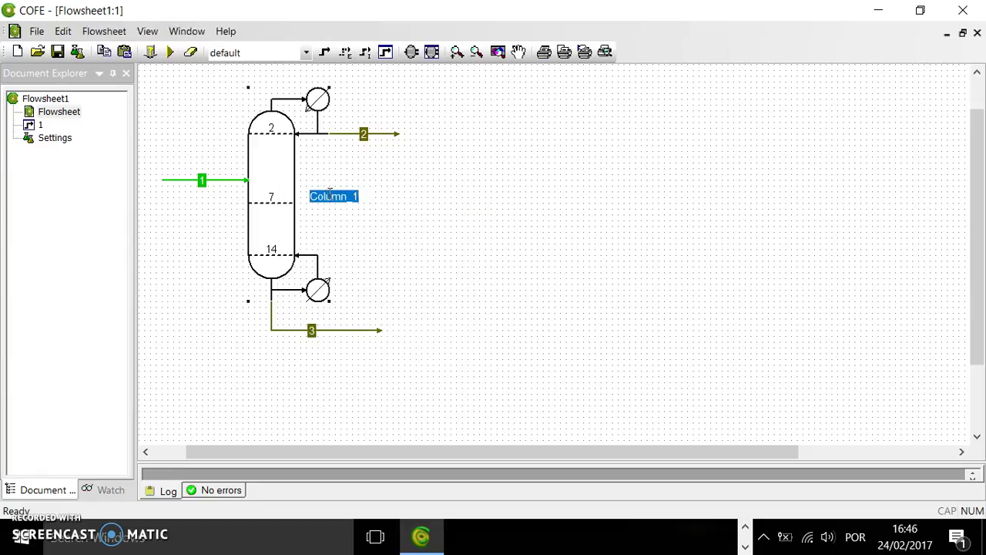
{"action": "type", "text": "Coluna 1"}
{"action": "key", "text": "Return"}
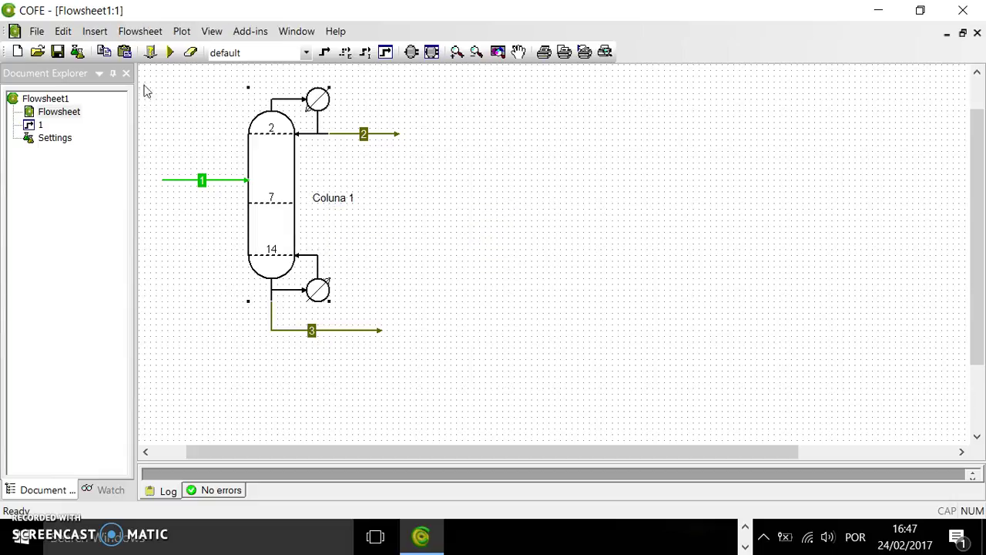
Insert a stream report in the empty area beyond stream 2 and include streams 1, 2 and 3.
{"action": "left_click", "coordinate": [94, 31]}
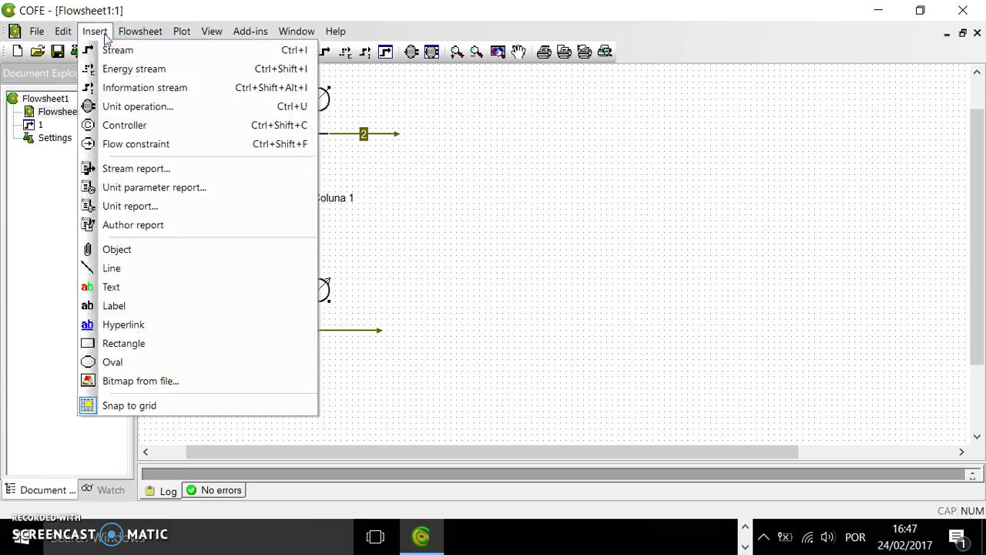
{"action": "left_click", "coordinate": [138, 168]}
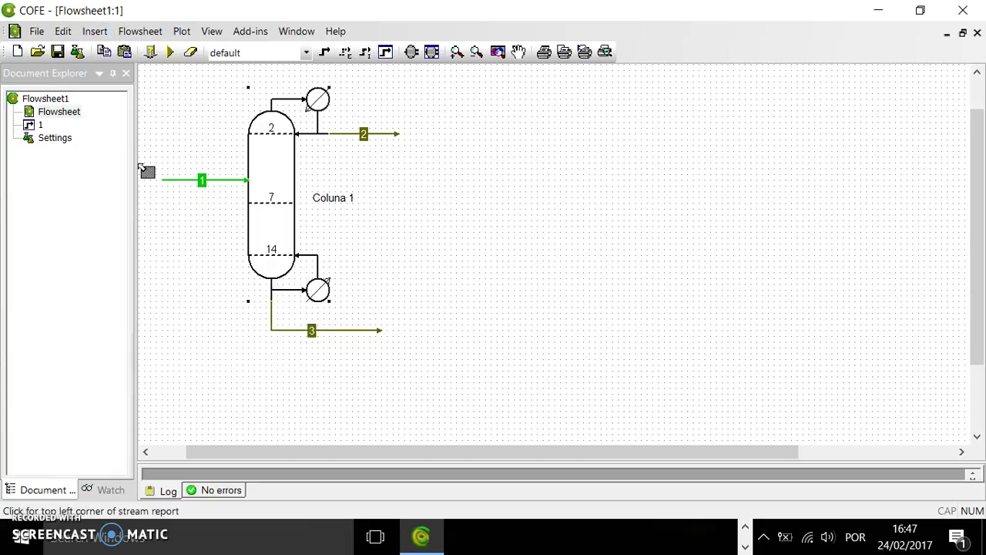
{"action": "left_click", "coordinate": [470, 101]}
{"action": "left_click", "coordinate": [301, 171]}
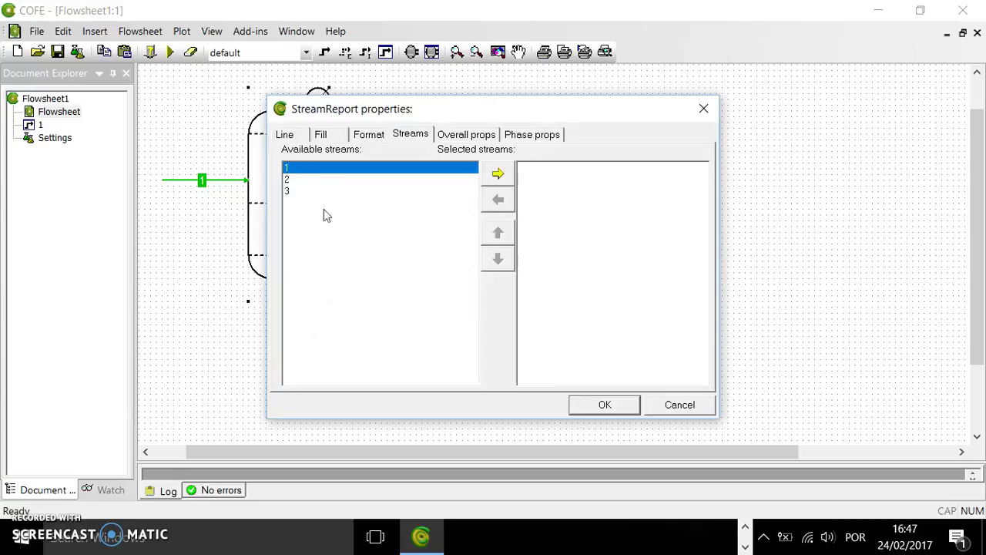
{"action": "left_click", "coordinate": [295, 193], "text": "shift"}
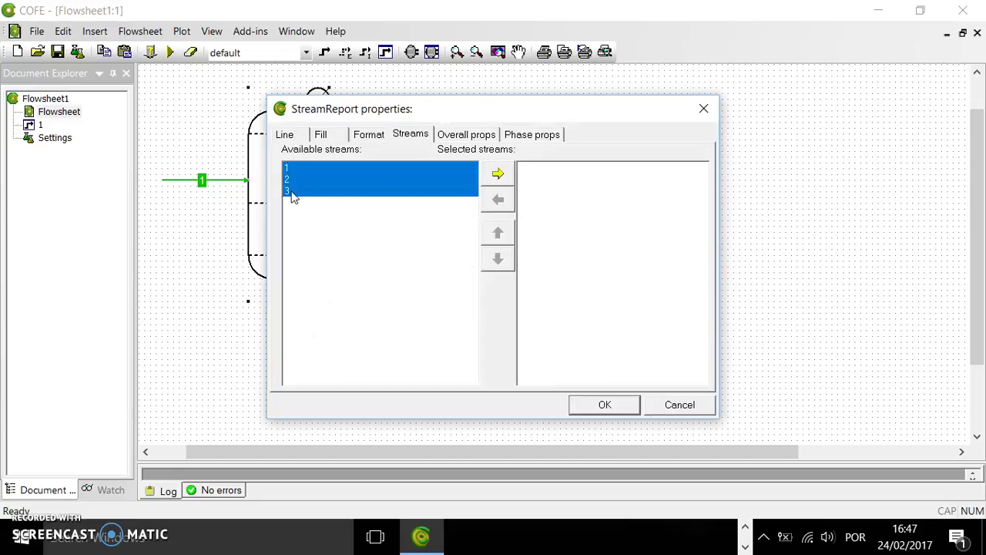
{"action": "left_click", "coordinate": [498, 176]}
Add phase fraction to the stream report's phase properties and finish the report.
{"action": "left_click", "coordinate": [528, 135]}
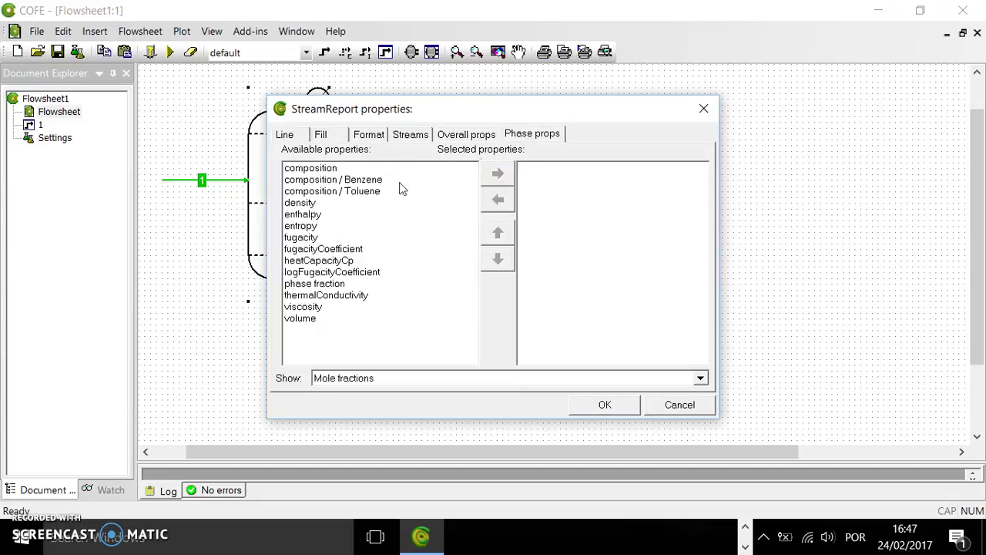
{"action": "left_click", "coordinate": [317, 284]}
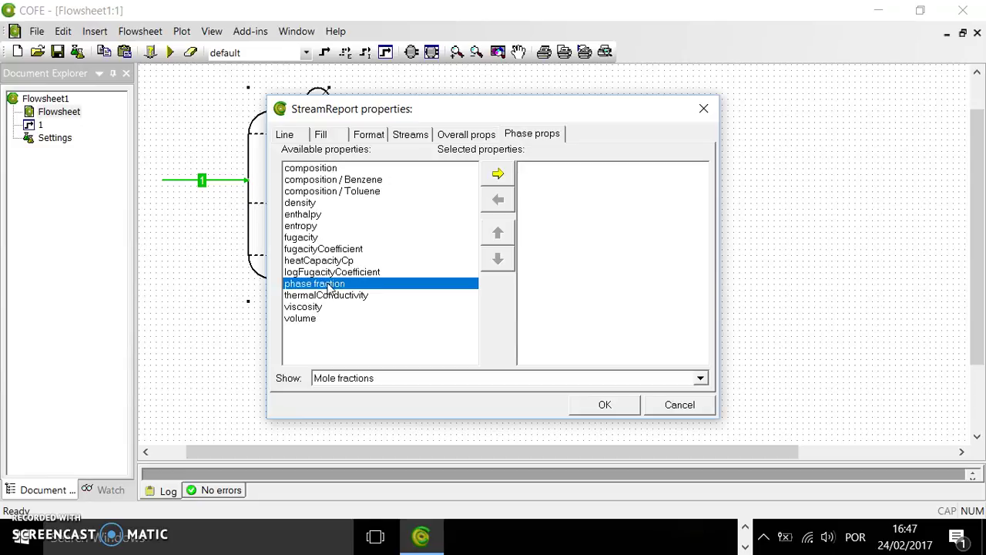
{"action": "left_click", "coordinate": [499, 176]}
{"action": "left_click", "coordinate": [602, 406]}
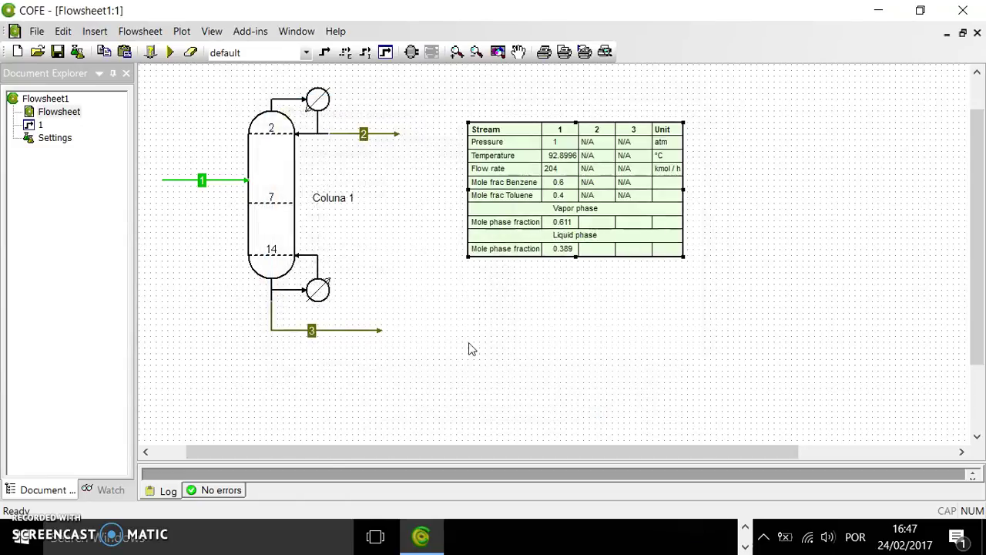
Validate the flowsheet specification and solve the flowsheet.
{"action": "left_click", "coordinate": [150, 52]}
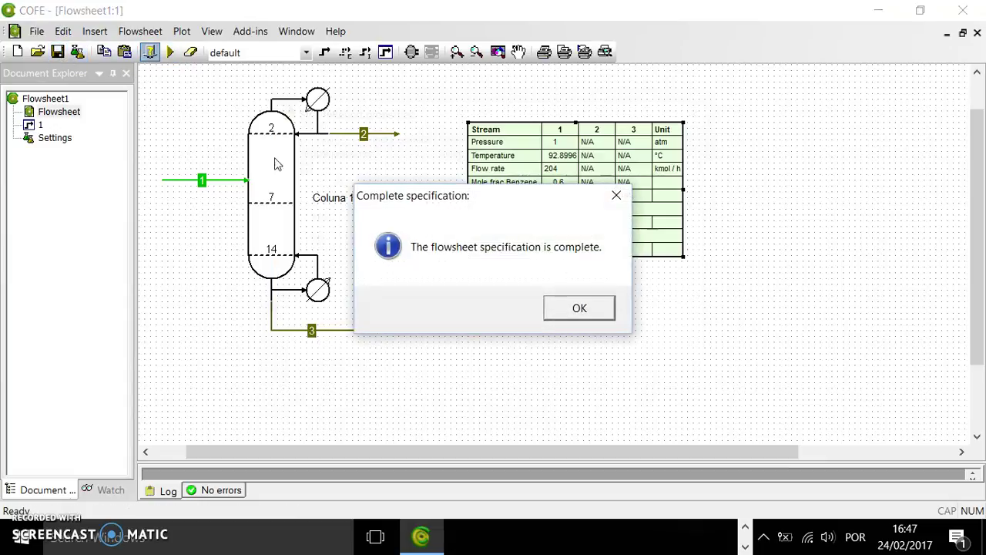
{"action": "left_click", "coordinate": [578, 309]}
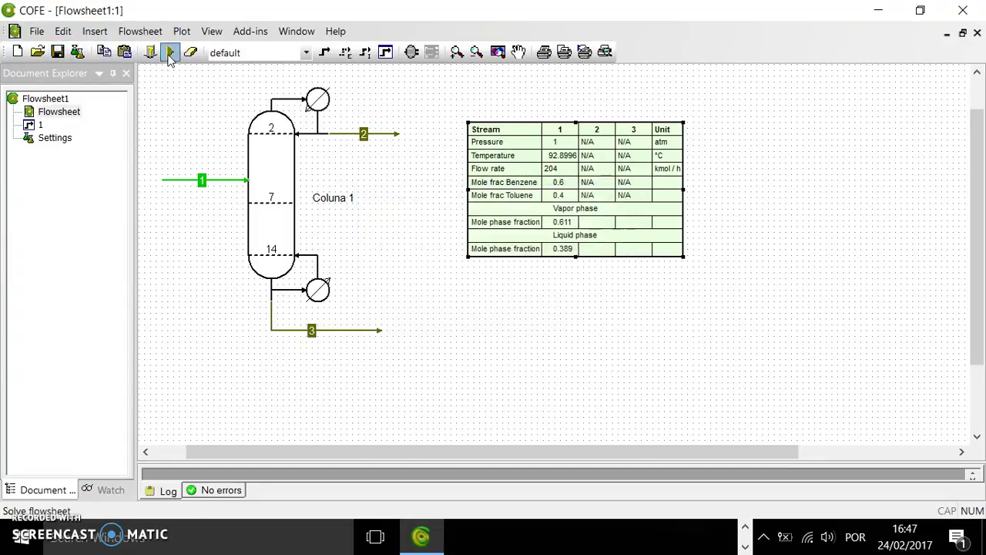
{"action": "left_click", "coordinate": [170, 52]}
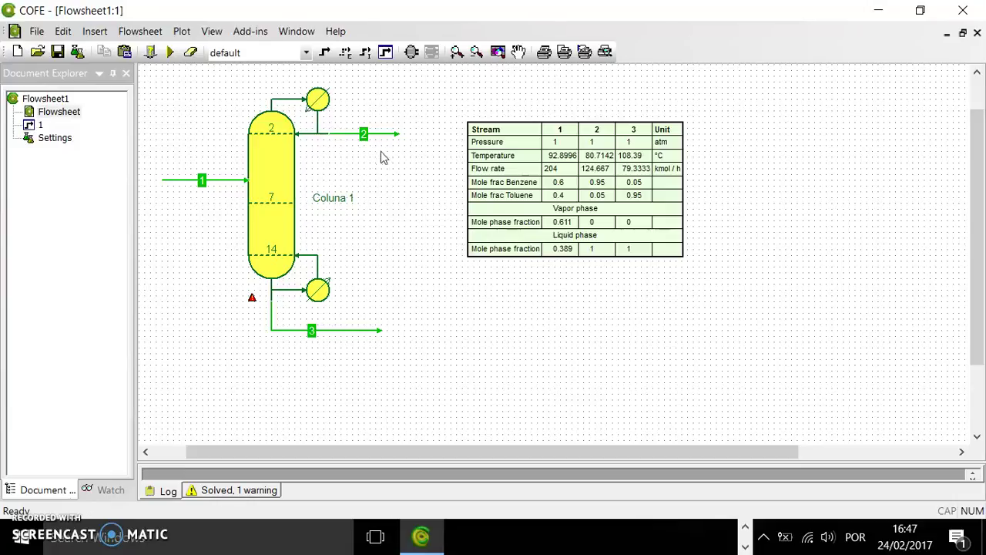
{"action": "mouse_move", "coordinate": [366, 137]}
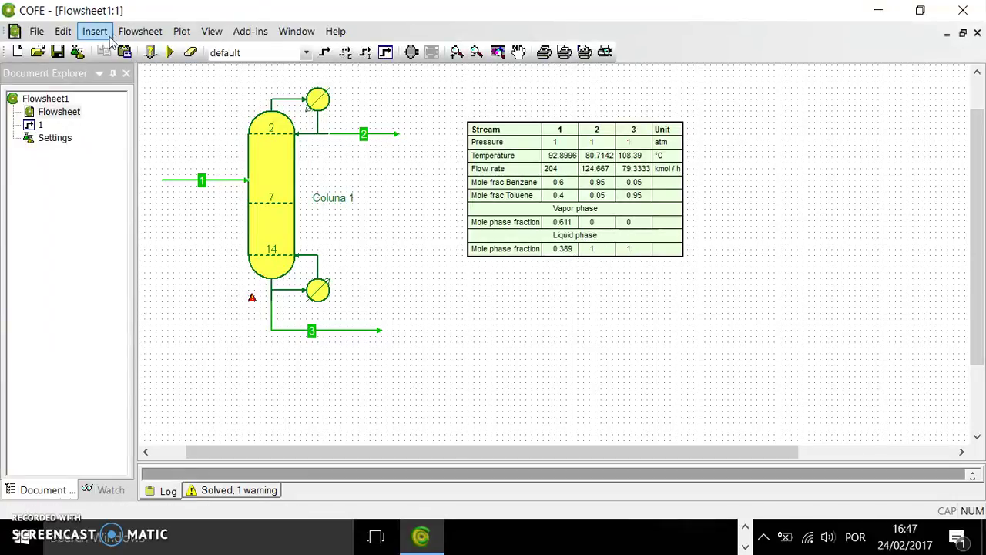
Insert a unit parameter report in the empty area below the stream report.
{"action": "left_click", "coordinate": [131, 34]}
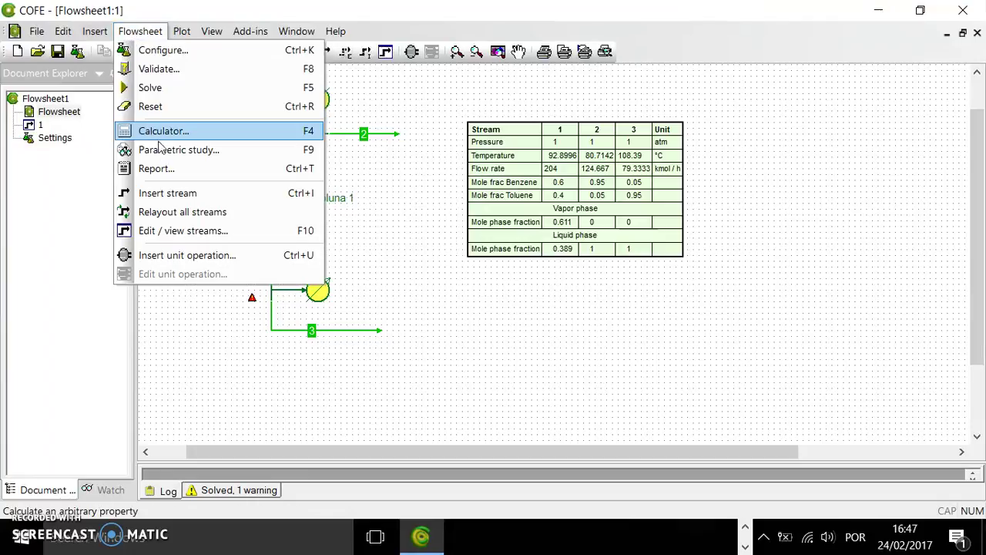
{"action": "mouse_move", "coordinate": [95, 30]}
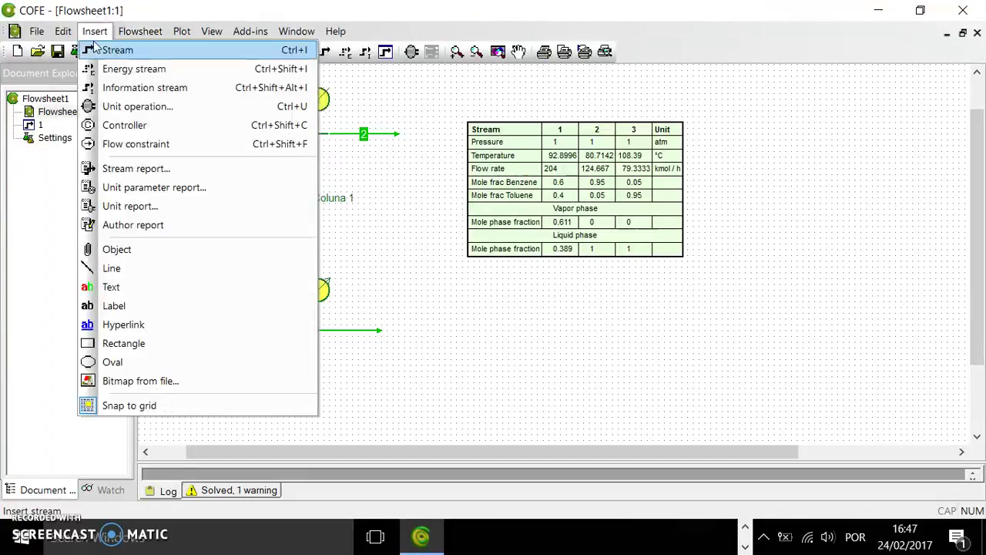
{"action": "left_click", "coordinate": [149, 192]}
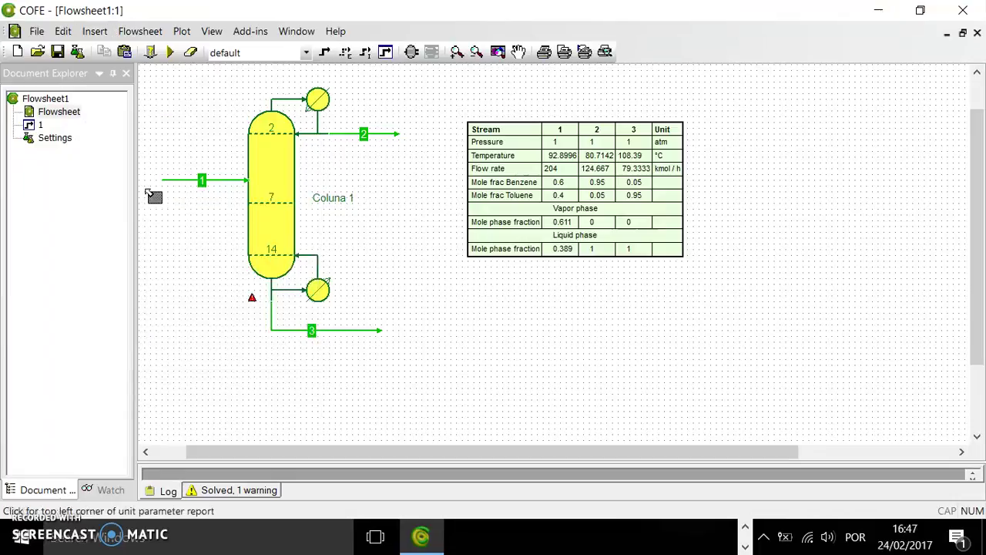
{"action": "left_click", "coordinate": [479, 303]}
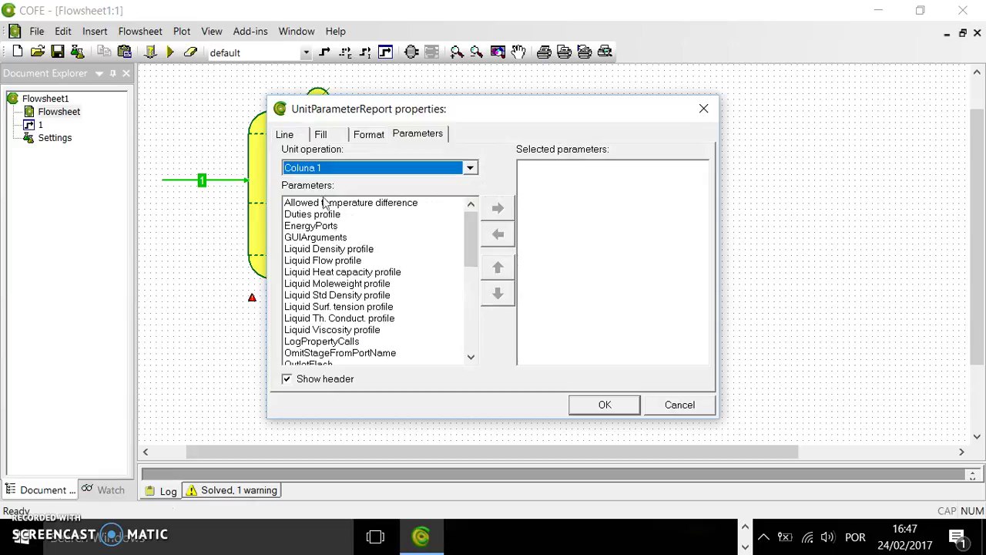
Add the Duties profile parameter of Coluna 1 to the unit parameter report and finish the report.
{"action": "scroll", "coordinate": [358, 281], "scroll_direction": "down", "scroll_amount": 1}
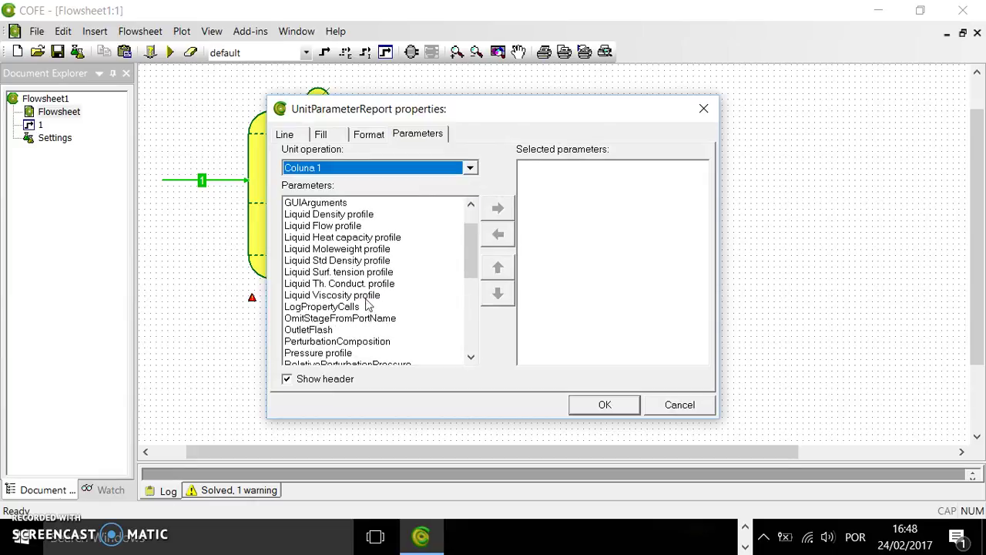
{"action": "scroll", "coordinate": [370, 309], "scroll_direction": "down", "scroll_amount": 2}
{"action": "scroll", "coordinate": [375, 316], "scroll_direction": "down", "scroll_amount": 3}
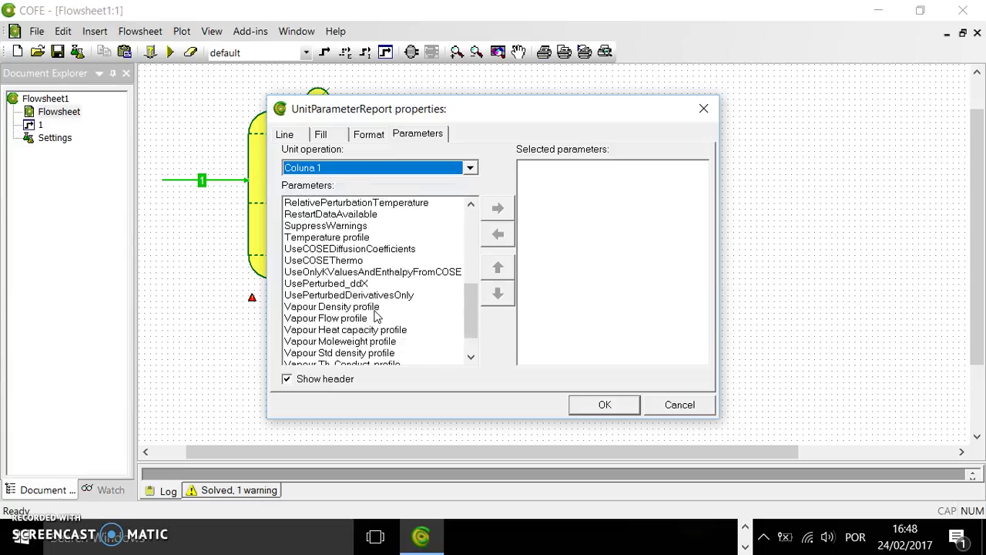
{"action": "scroll", "coordinate": [375, 316], "scroll_direction": "up", "scroll_amount": 6}
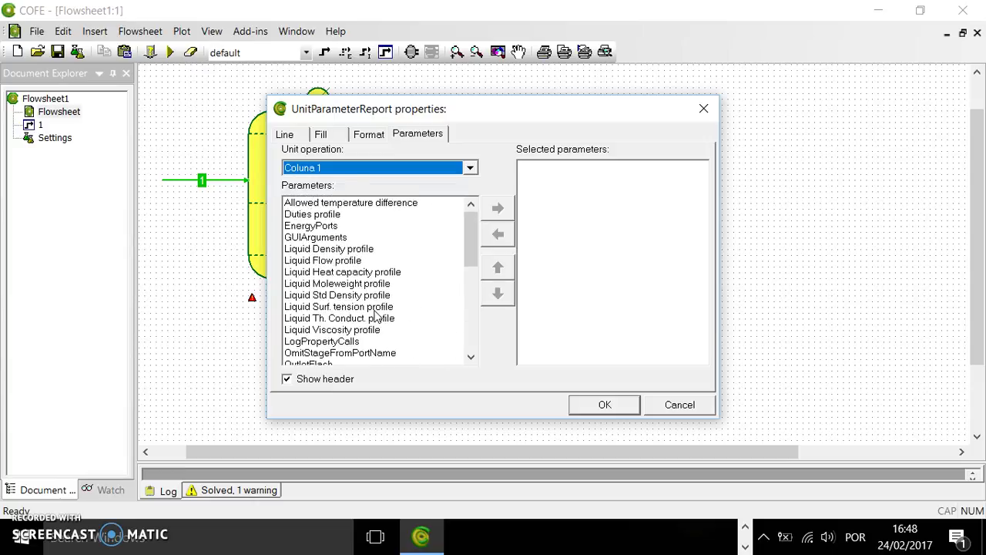
{"action": "left_click_drag", "start_coordinate": [474, 242], "coordinate": [370, 239]}
{"action": "left_click", "coordinate": [327, 216]}
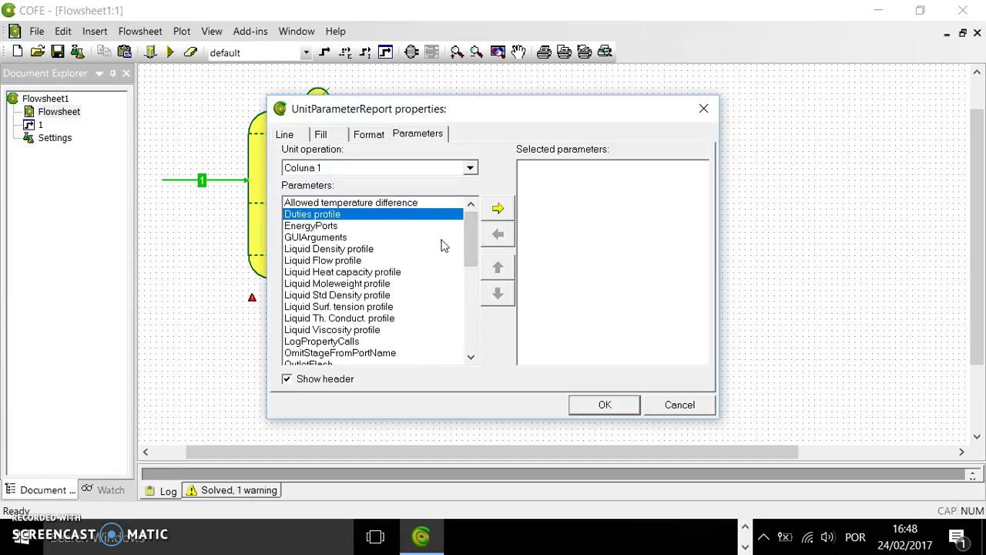
{"action": "left_click", "coordinate": [498, 208]}
{"action": "left_click", "coordinate": [600, 401]}
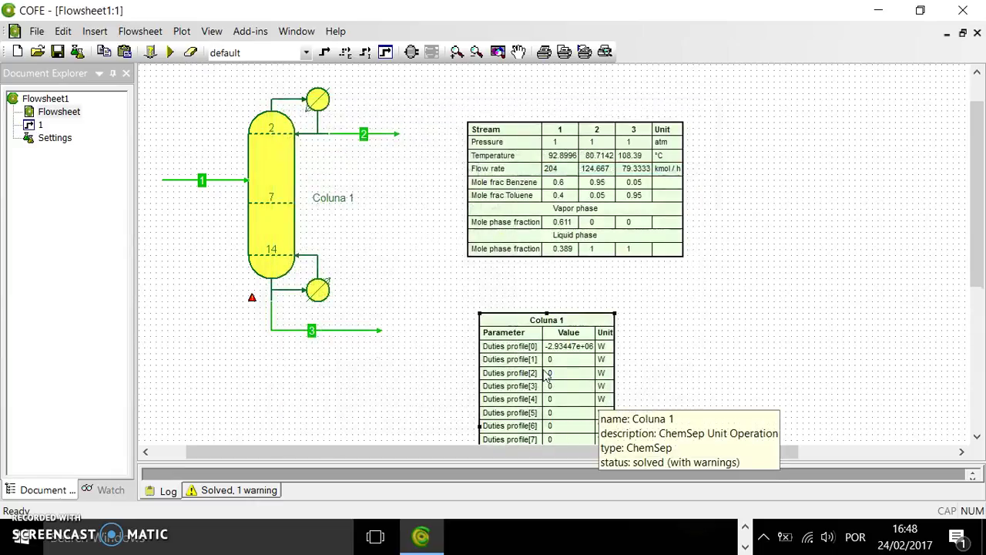
Review the Coluna 1 duties report and move it beside the stream report, with their upper edges aligned.
{"action": "left_click_drag", "start_coordinate": [983, 245], "coordinate": [981, 333]}
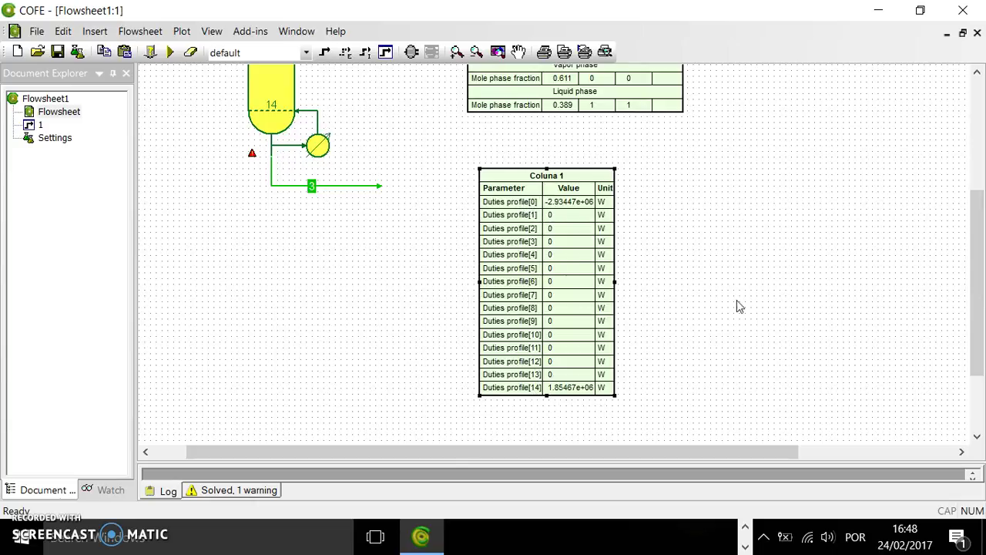
{"action": "left_click_drag", "start_coordinate": [977, 245], "coordinate": [975, 159]}
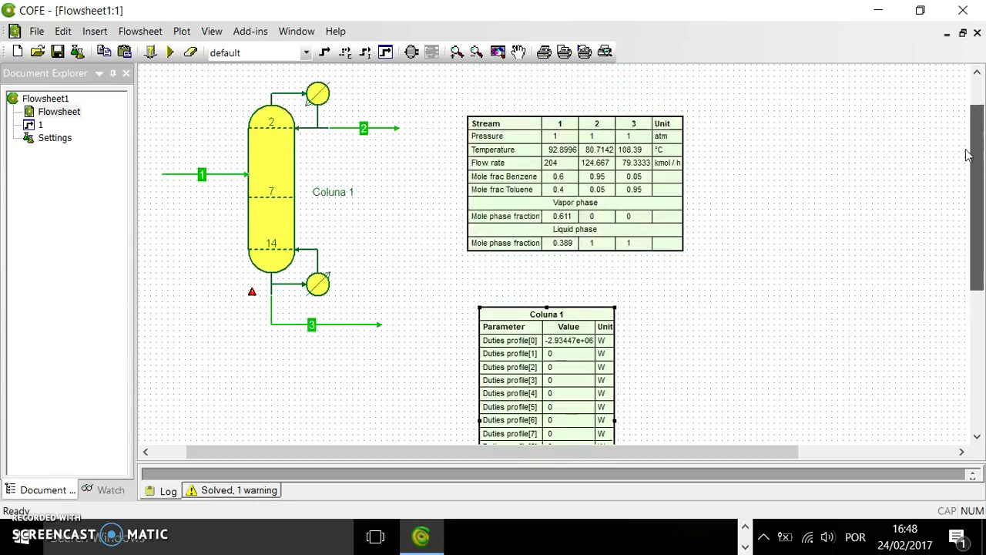
{"action": "left_click_drag", "start_coordinate": [573, 325], "coordinate": [808, 119]}
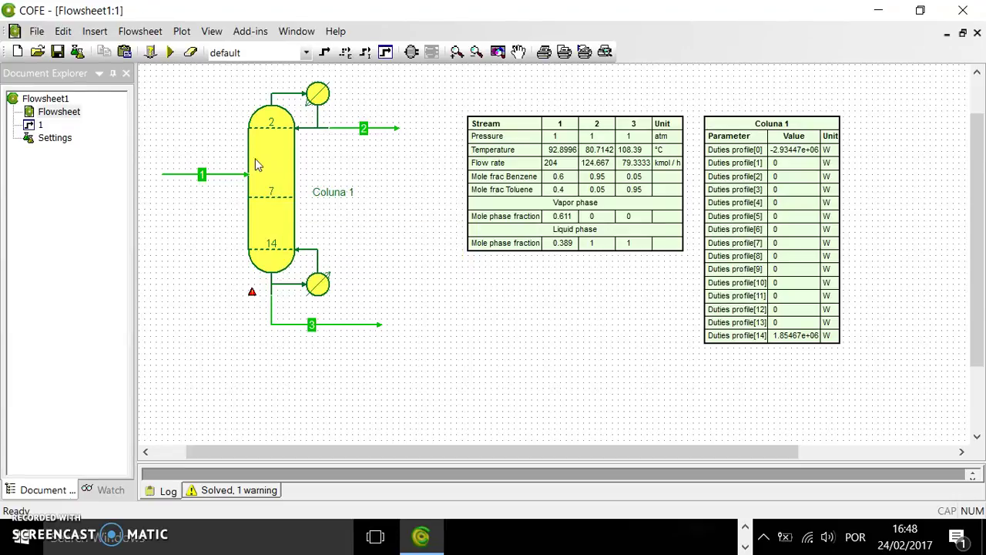
Open Coluna 1 in ChemSep and view the McCabe-Thiele diagram in its results.
{"action": "double_click", "coordinate": [266, 209]}
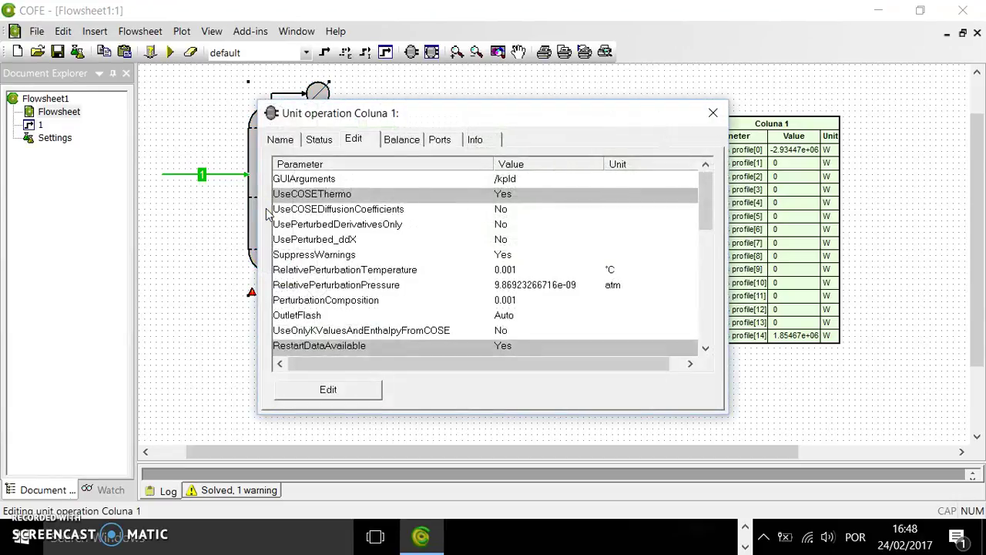
{"action": "left_click", "coordinate": [345, 391]}
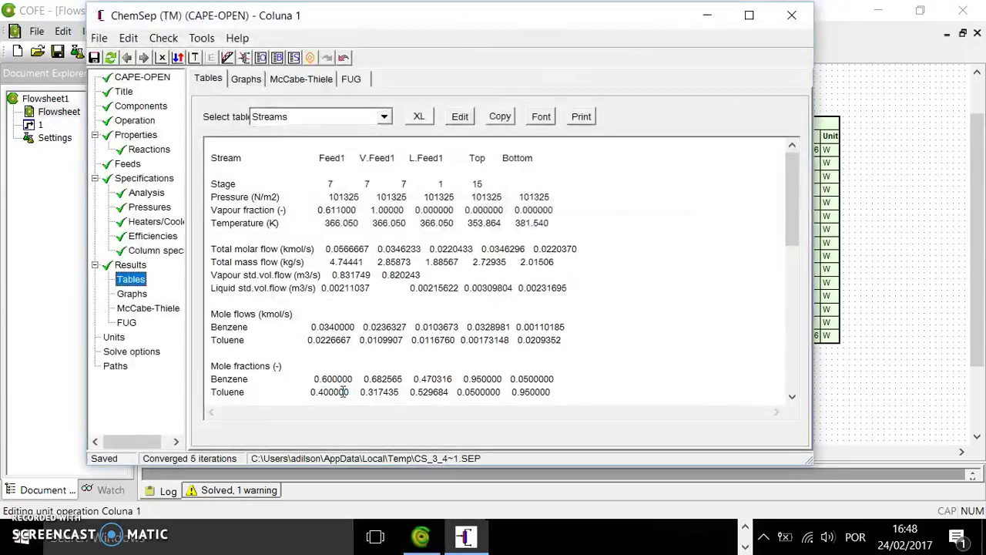
{"action": "left_click", "coordinate": [134, 309]}
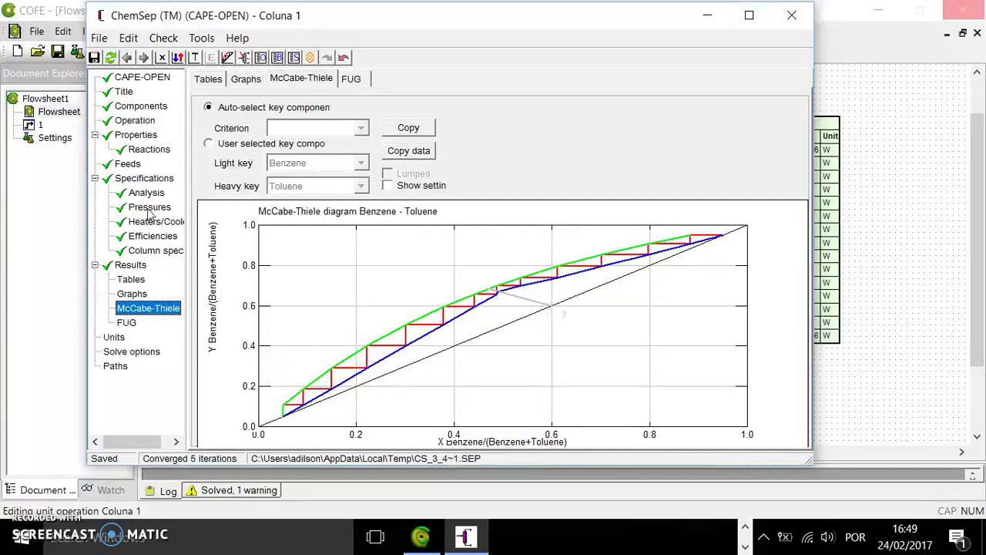
Display the column's temperature profile graph.
{"action": "left_click", "coordinate": [132, 294]}
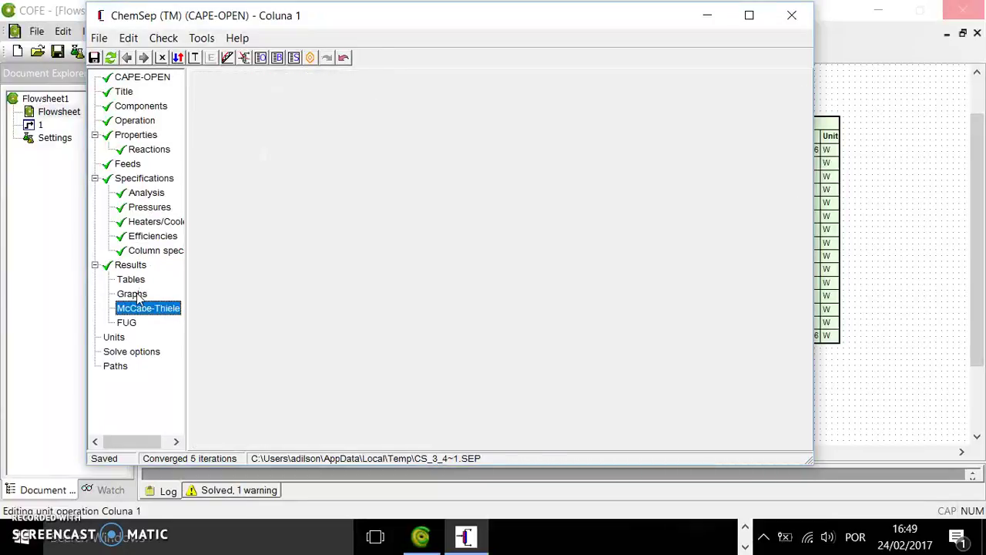
{"action": "left_click", "coordinate": [366, 117]}
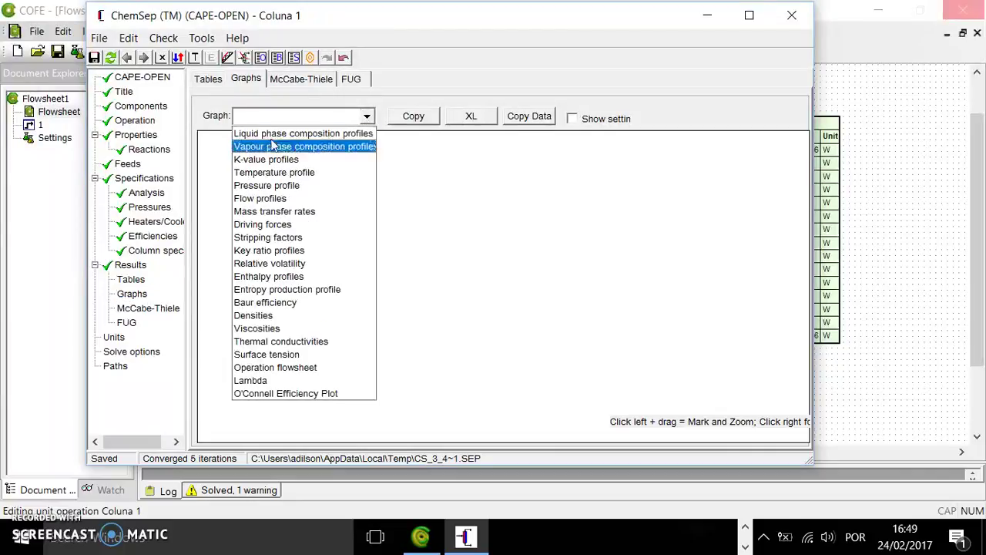
{"action": "left_click", "coordinate": [297, 169]}
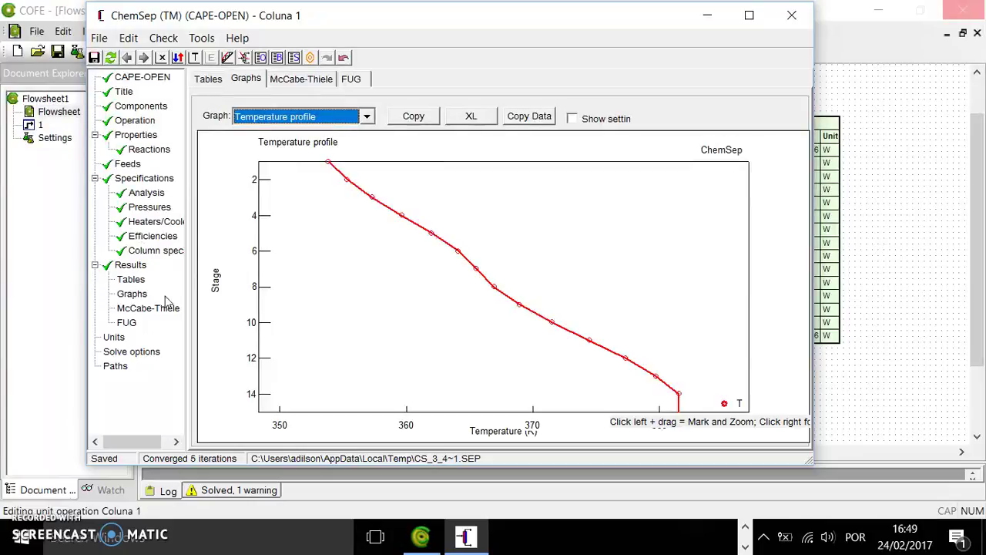
Set up a parametric study with Feed1 stage as the input variable and condenser duty as a result variable.
{"action": "left_click", "coordinate": [244, 58]}
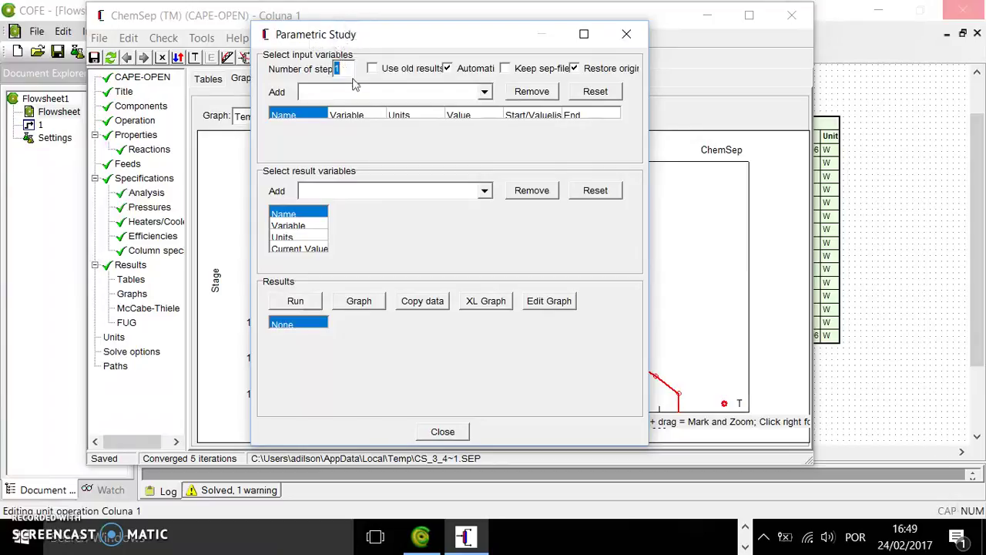
{"action": "left_click", "coordinate": [484, 91]}
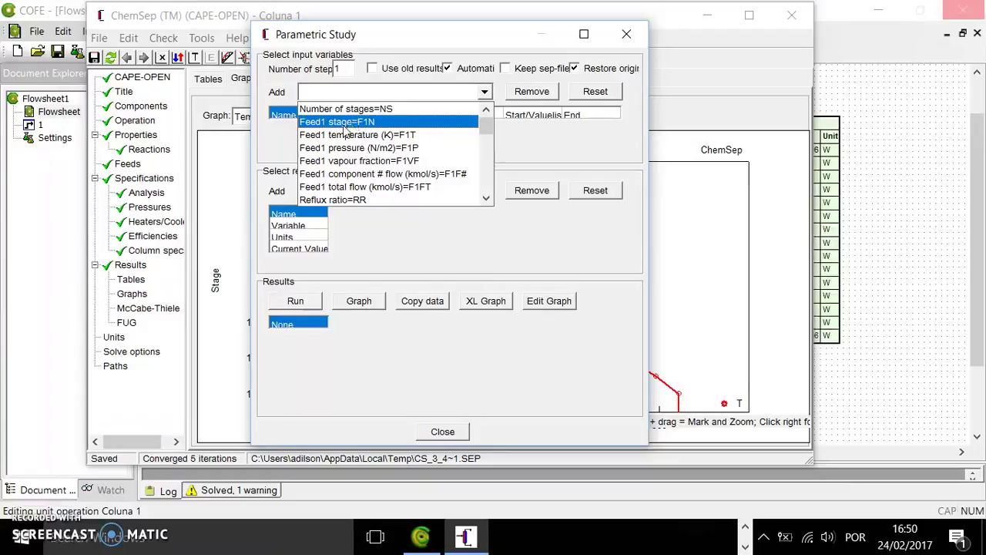
{"action": "left_click", "coordinate": [344, 122]}
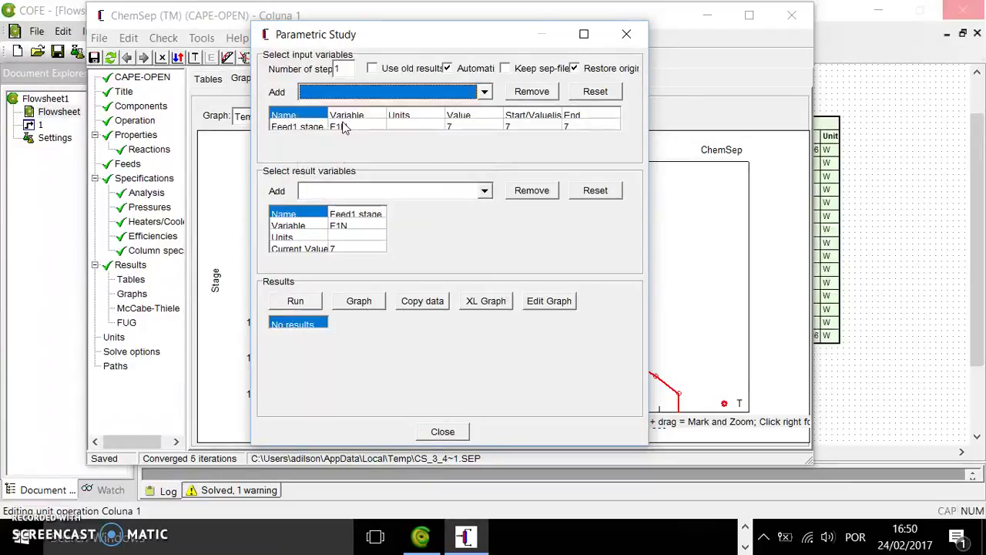
{"action": "left_click", "coordinate": [395, 194]}
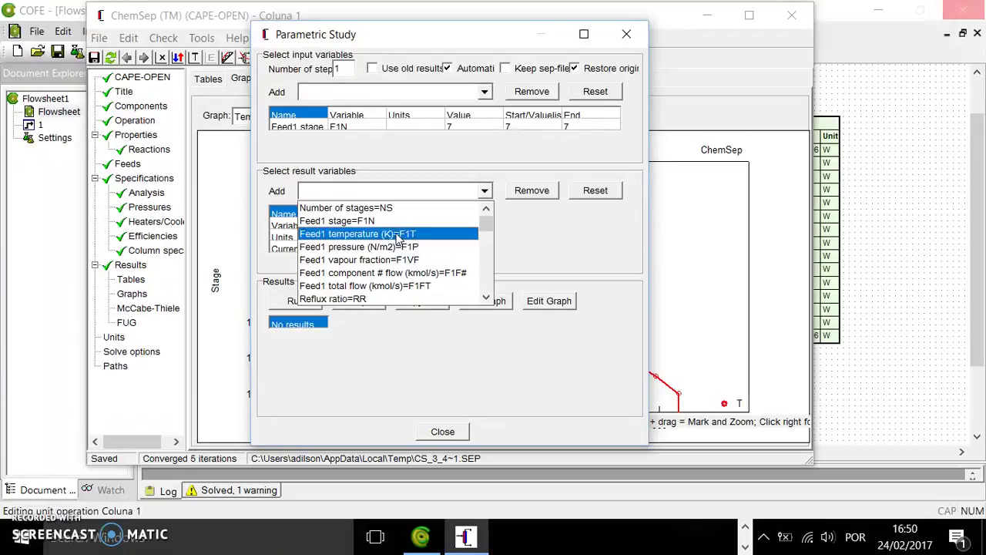
{"action": "scroll", "coordinate": [397, 239], "scroll_direction": "down", "scroll_amount": 1}
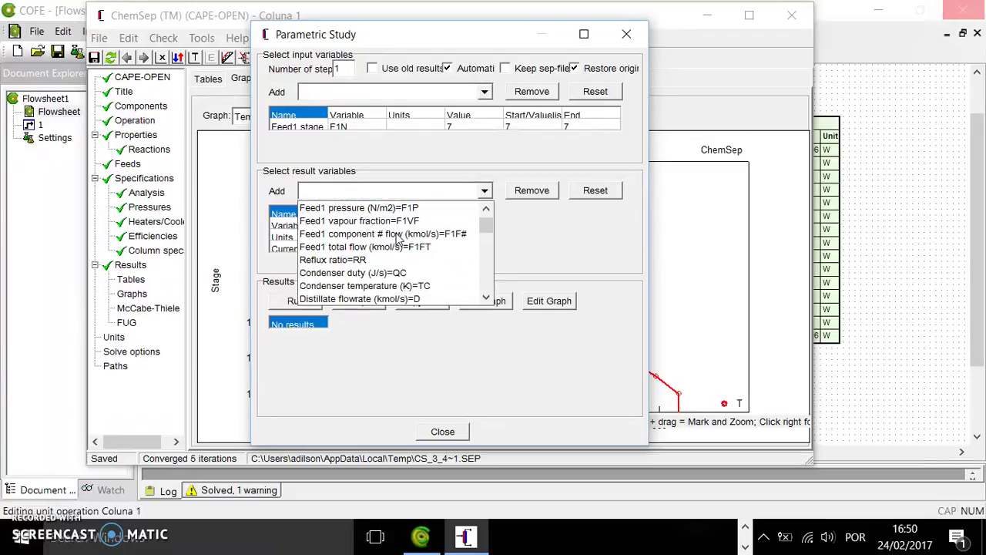
{"action": "left_click", "coordinate": [368, 274]}
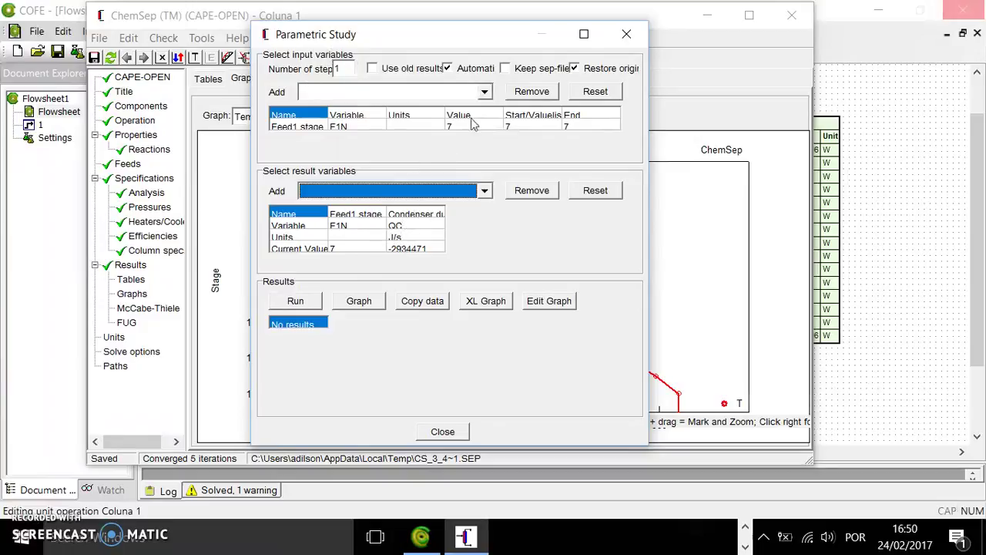
Set the Feed1 stage range from 2 to 13 with 13 steps and run the parametric study.
{"action": "left_click", "coordinate": [513, 127]}
{"action": "double_click", "coordinate": [512, 127]}
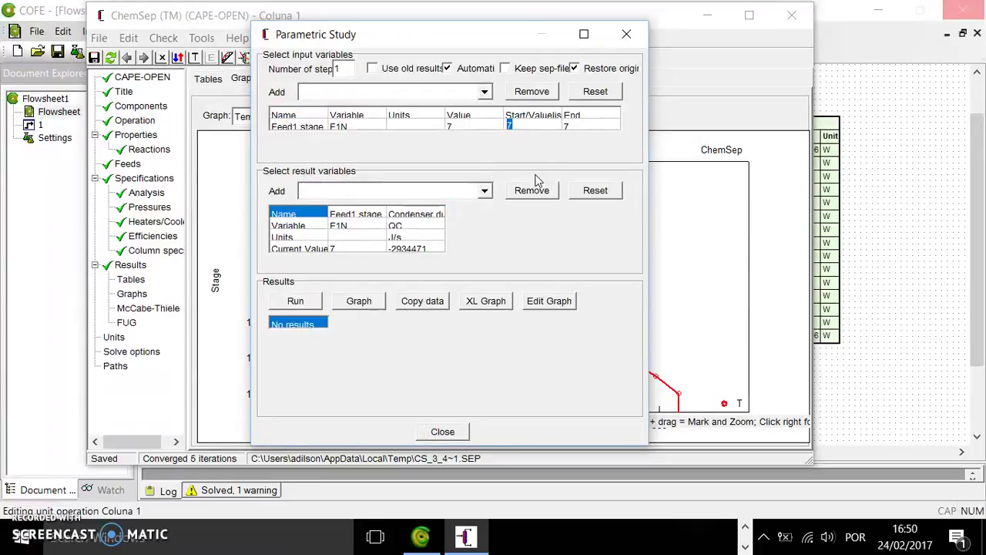
{"action": "left_click", "coordinate": [576, 126]}
{"action": "left_click", "coordinate": [576, 127]}
{"action": "left_click", "coordinate": [348, 68]}
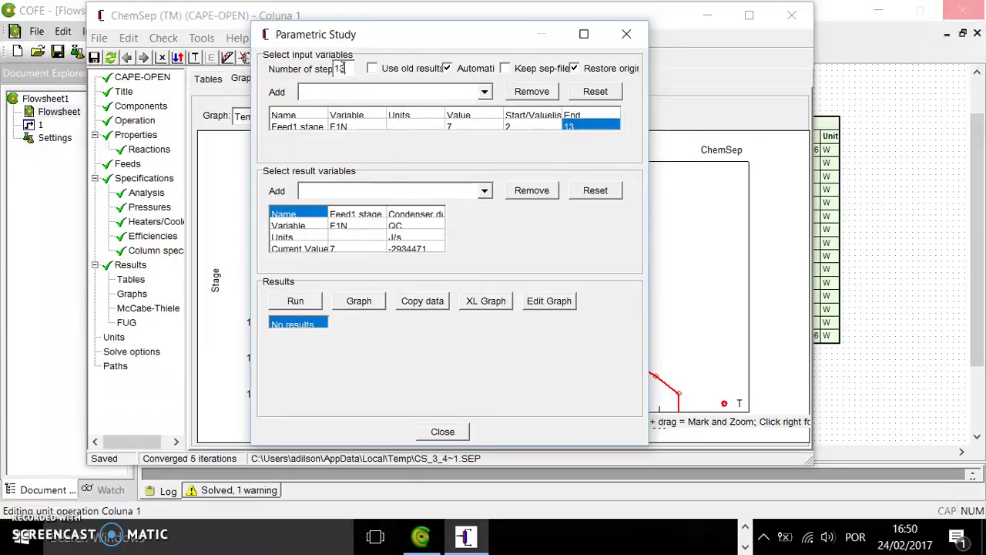
{"action": "left_click", "coordinate": [296, 300]}
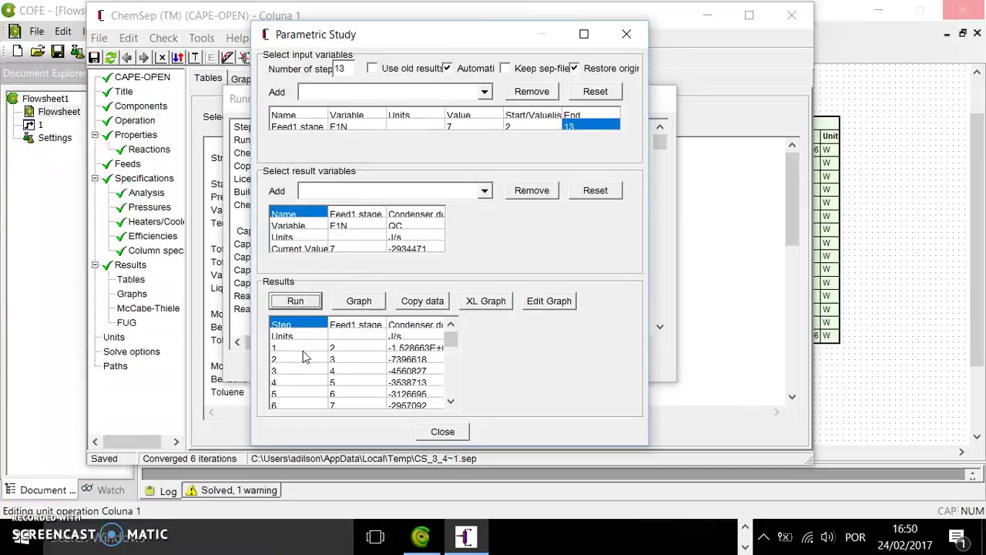
Copy the parametric study results and paste them into the blank Excel workbook Pasta1 starting at cell A1.
{"action": "left_click_drag", "start_coordinate": [282, 354], "coordinate": [360, 441]}
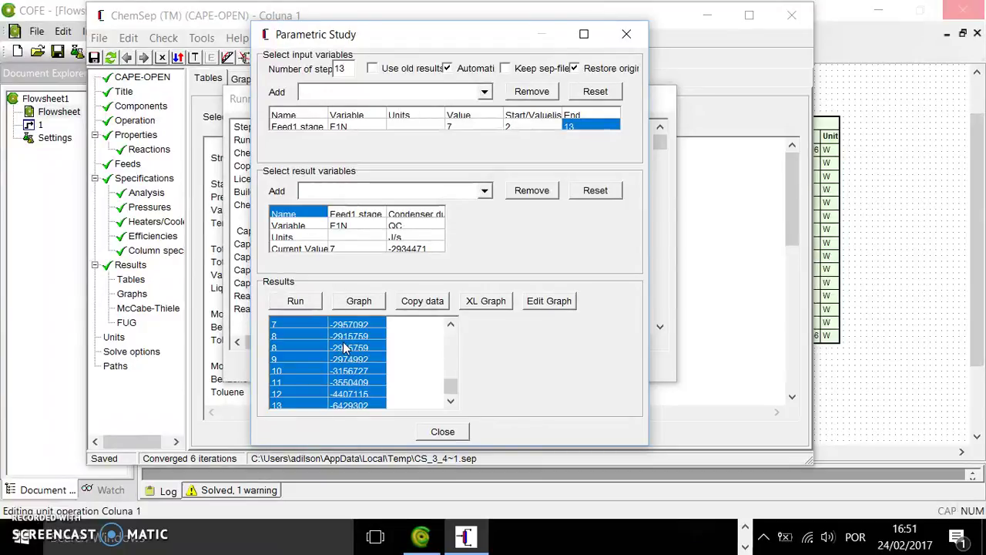
{"action": "left_click", "coordinate": [413, 306]}
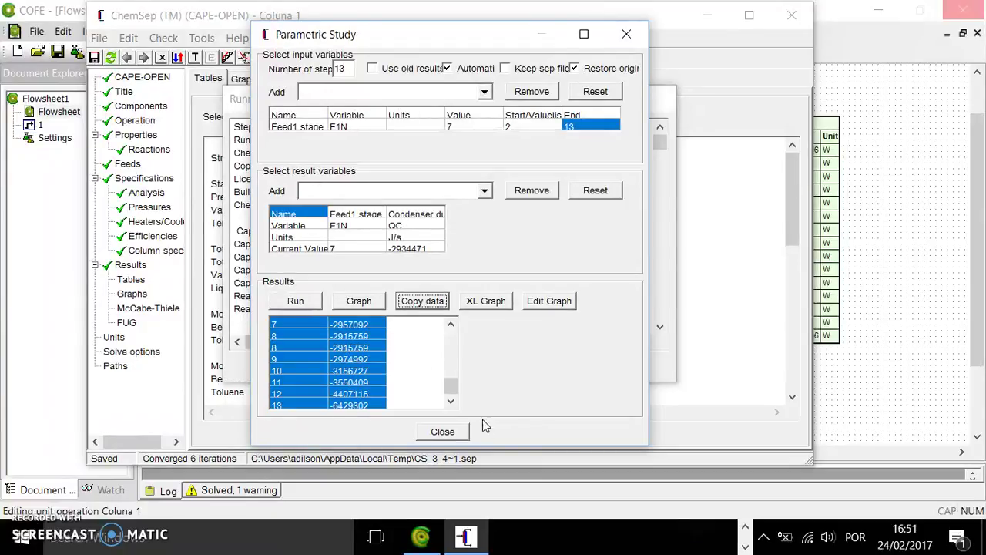
{"action": "left_click", "coordinate": [389, 539]}
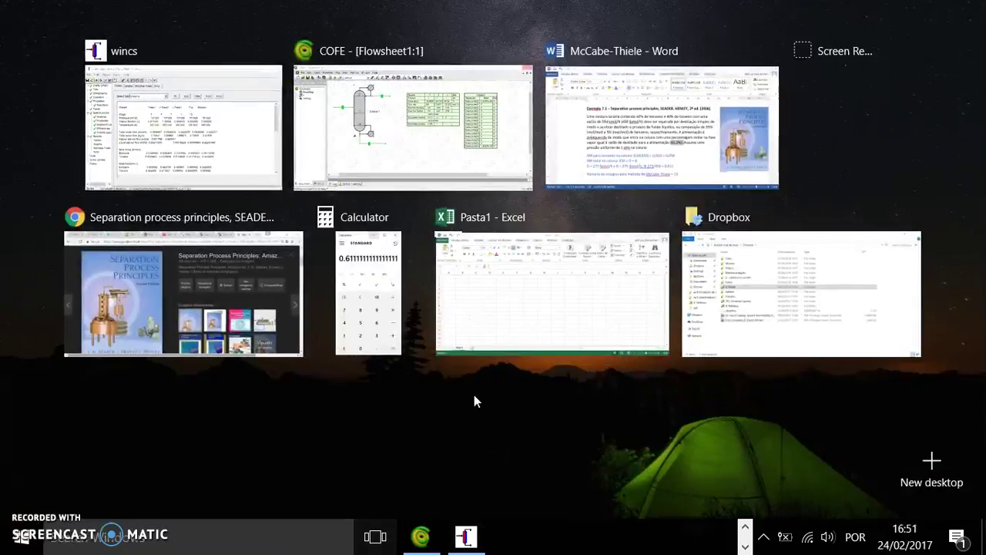
{"action": "left_click", "coordinate": [497, 331]}
{"action": "left_click", "coordinate": [63, 192]}
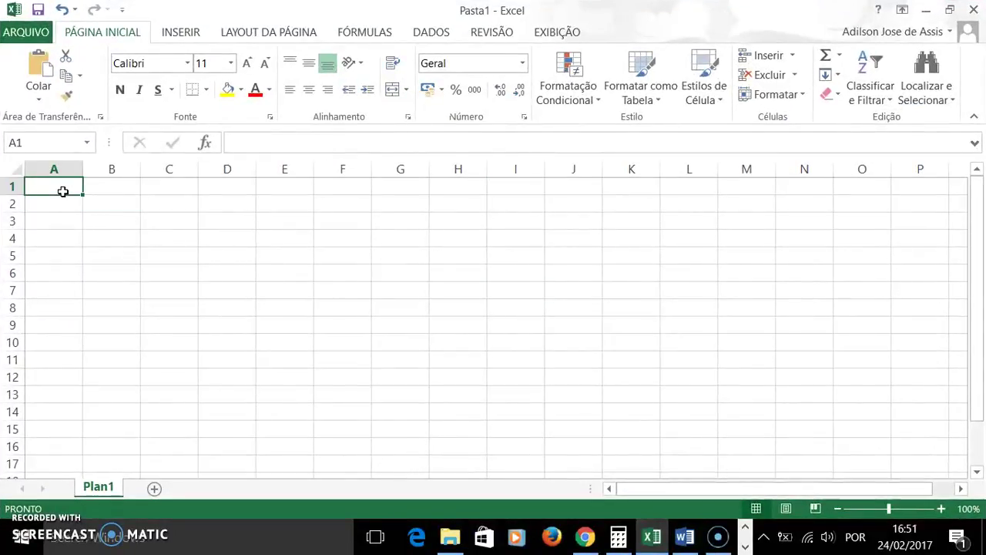
{"action": "key", "text": "ctrl+v"}
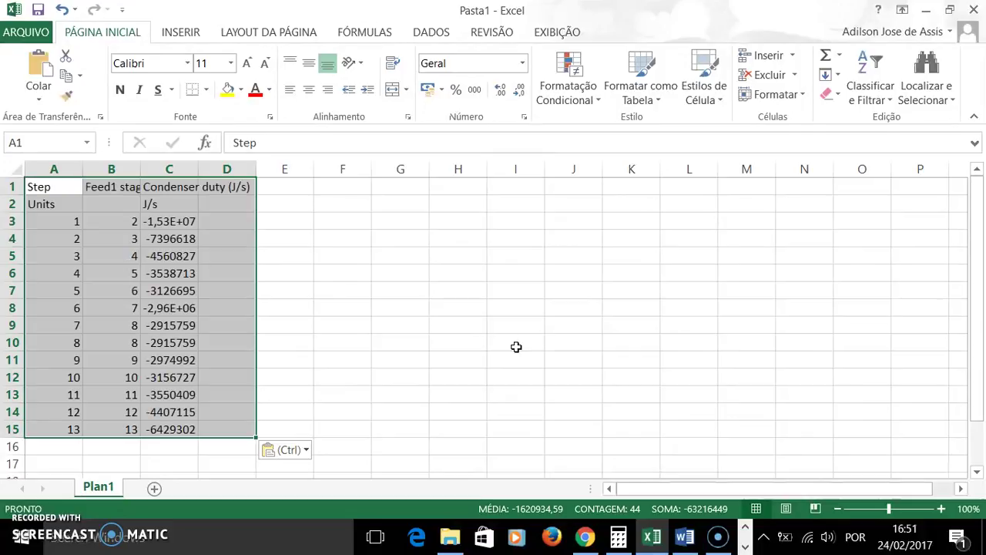
Plot condenser duty against feed stage from B3:C15 as a smooth-line scatter chart without markers and inspect the values near stages 7 and 8.
{"action": "left_click", "coordinate": [156, 254]}
{"action": "left_click", "coordinate": [125, 237]}
{"action": "left_click", "coordinate": [127, 223]}
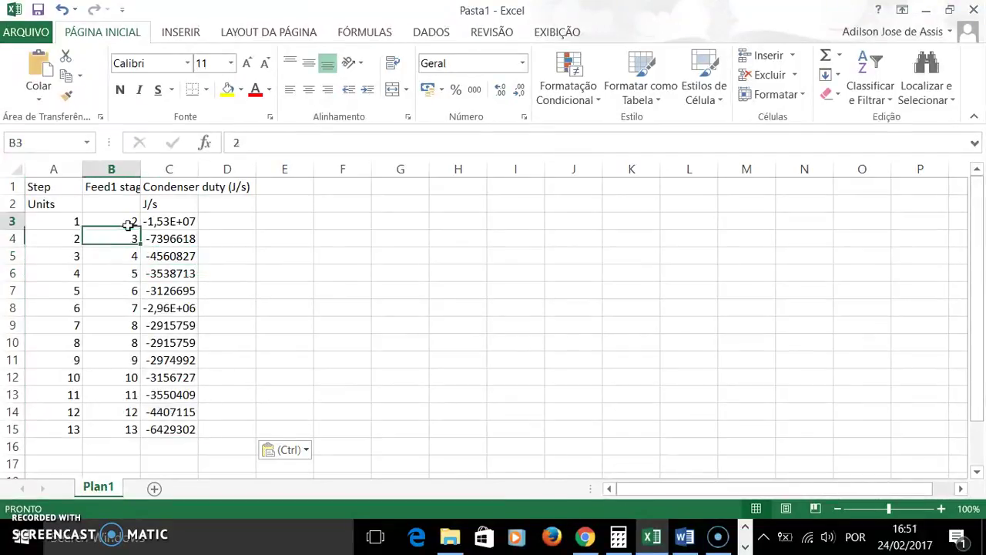
{"action": "left_click", "coordinate": [171, 427], "text": "shift"}
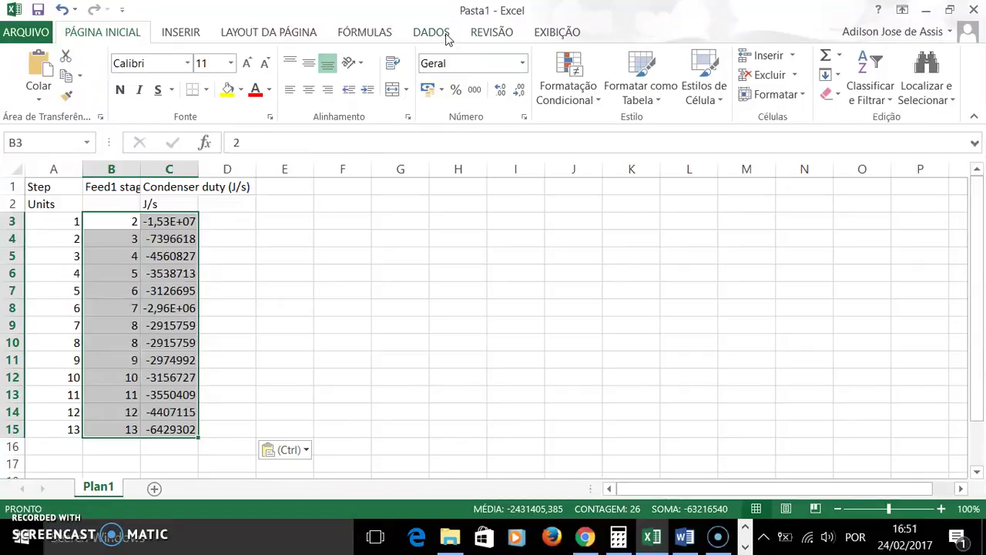
{"action": "left_click", "coordinate": [181, 33]}
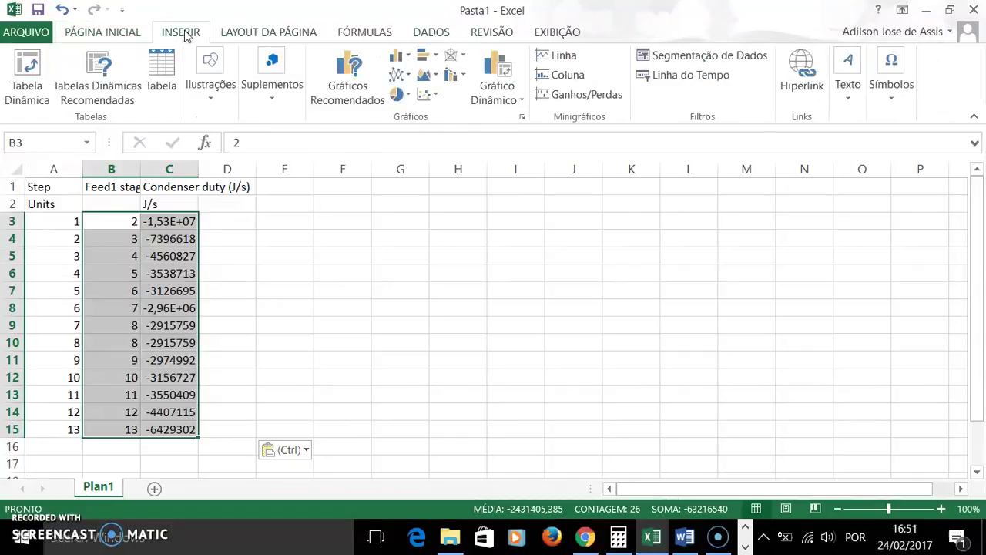
{"action": "left_click", "coordinate": [430, 95]}
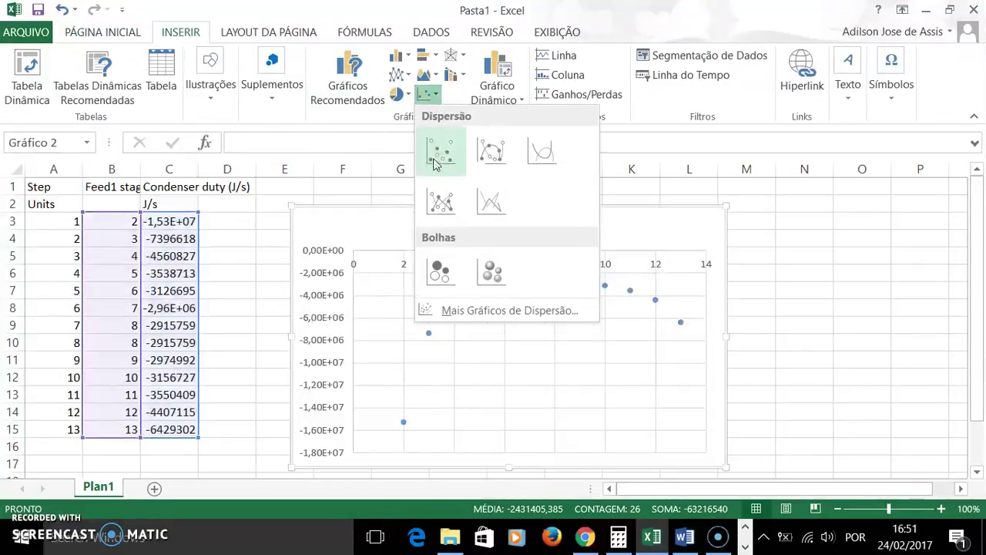
{"action": "left_click", "coordinate": [543, 155]}
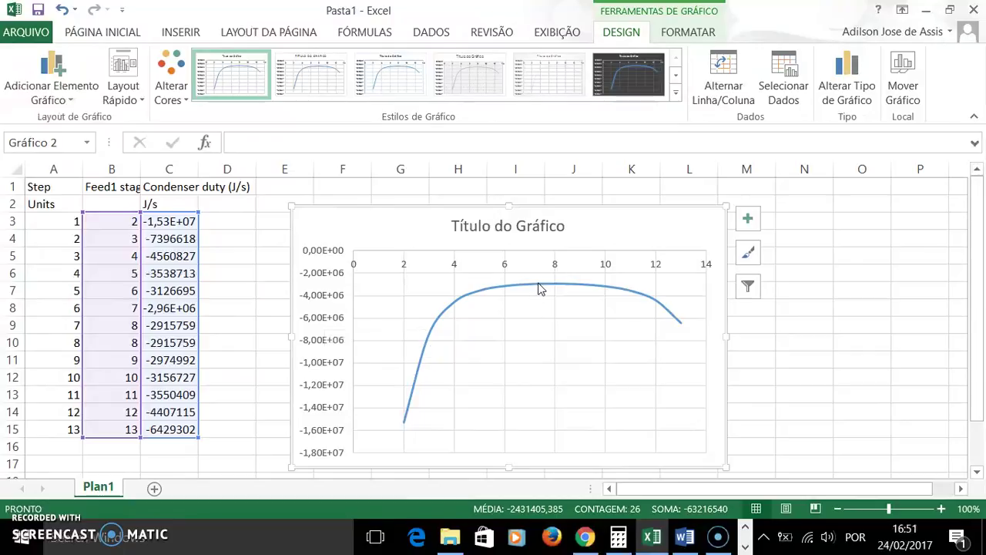
{"action": "mouse_move", "coordinate": [538, 290]}
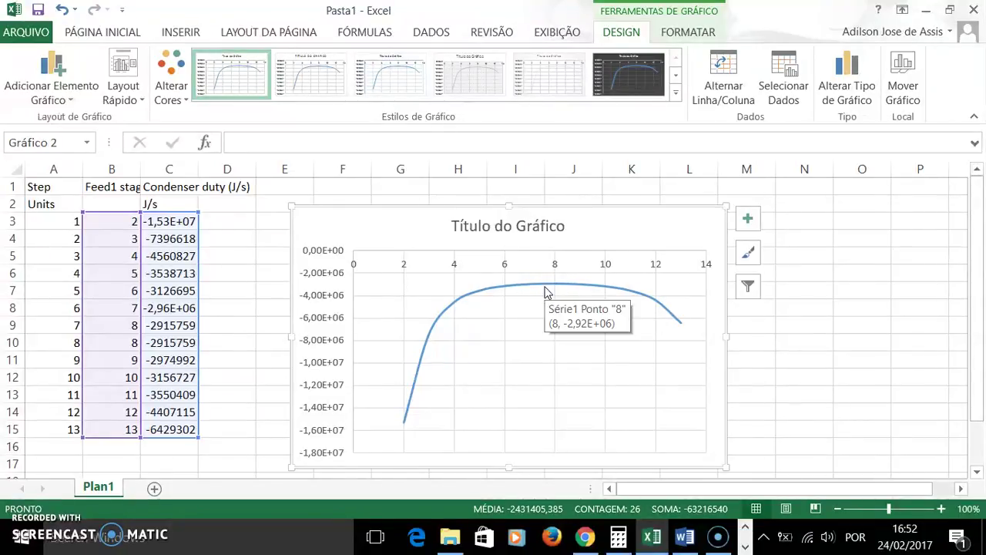
{"action": "left_click", "coordinate": [131, 308]}
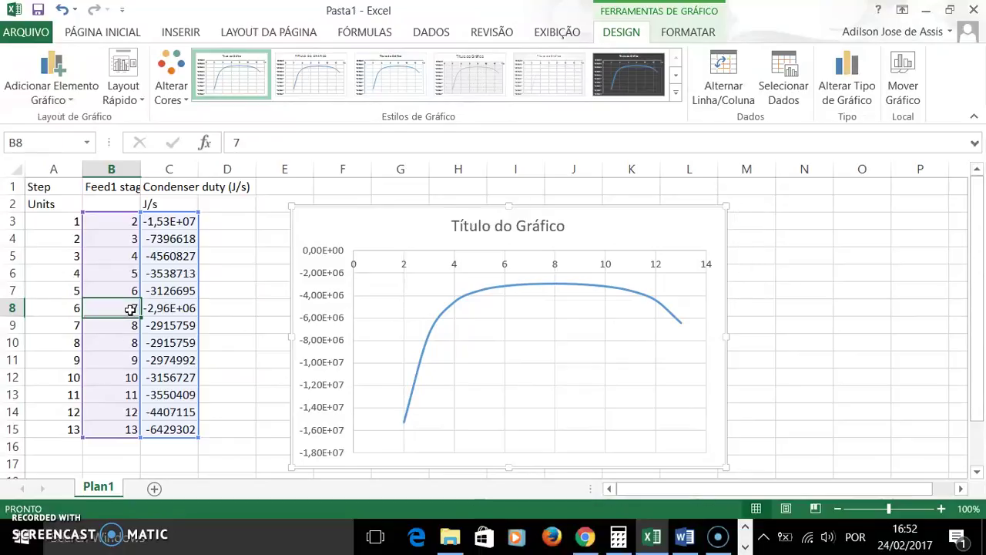